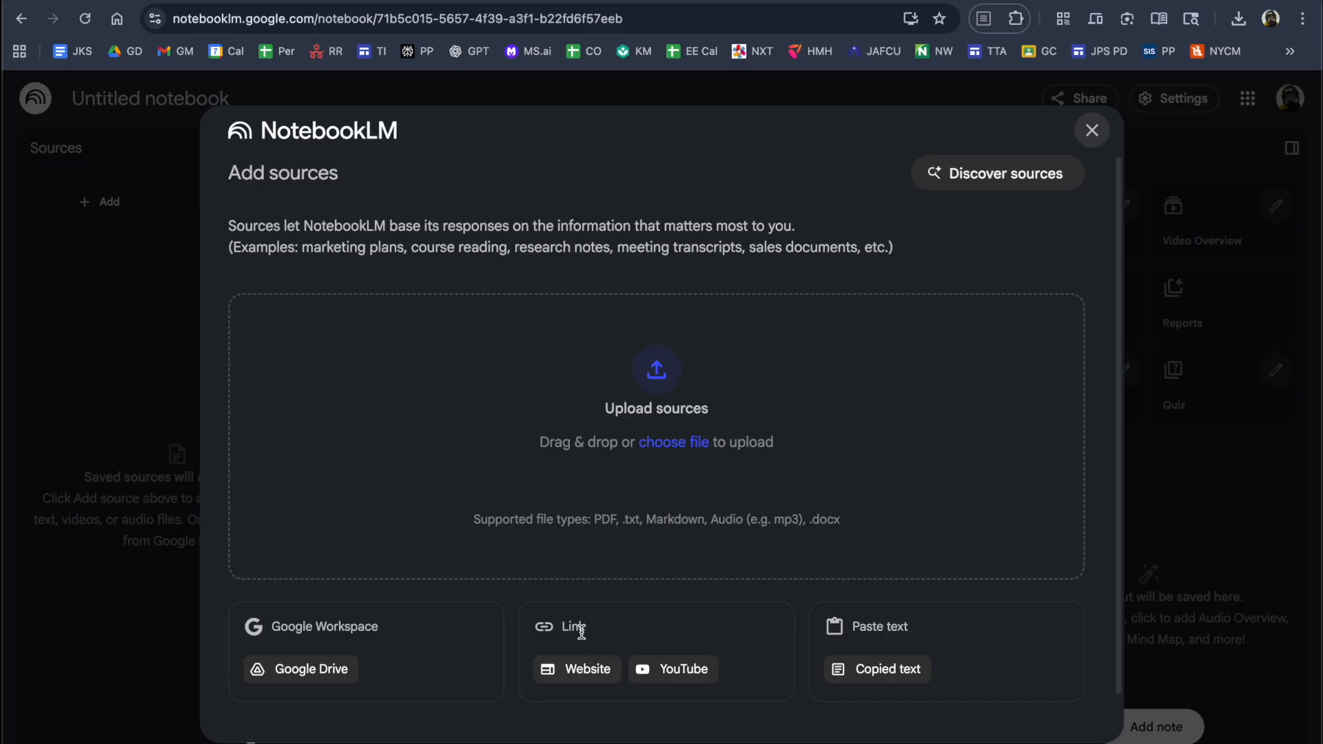
Start adding website sources with the boston.gov, usnhistory.navylive.dodlive.mil and history.com article URLs about the molasses flood, one per line
left_click(576, 669)
type("https://www.boston.gov/news/100-years-ago-today-molasses-crashes-through-bostons-north-end")
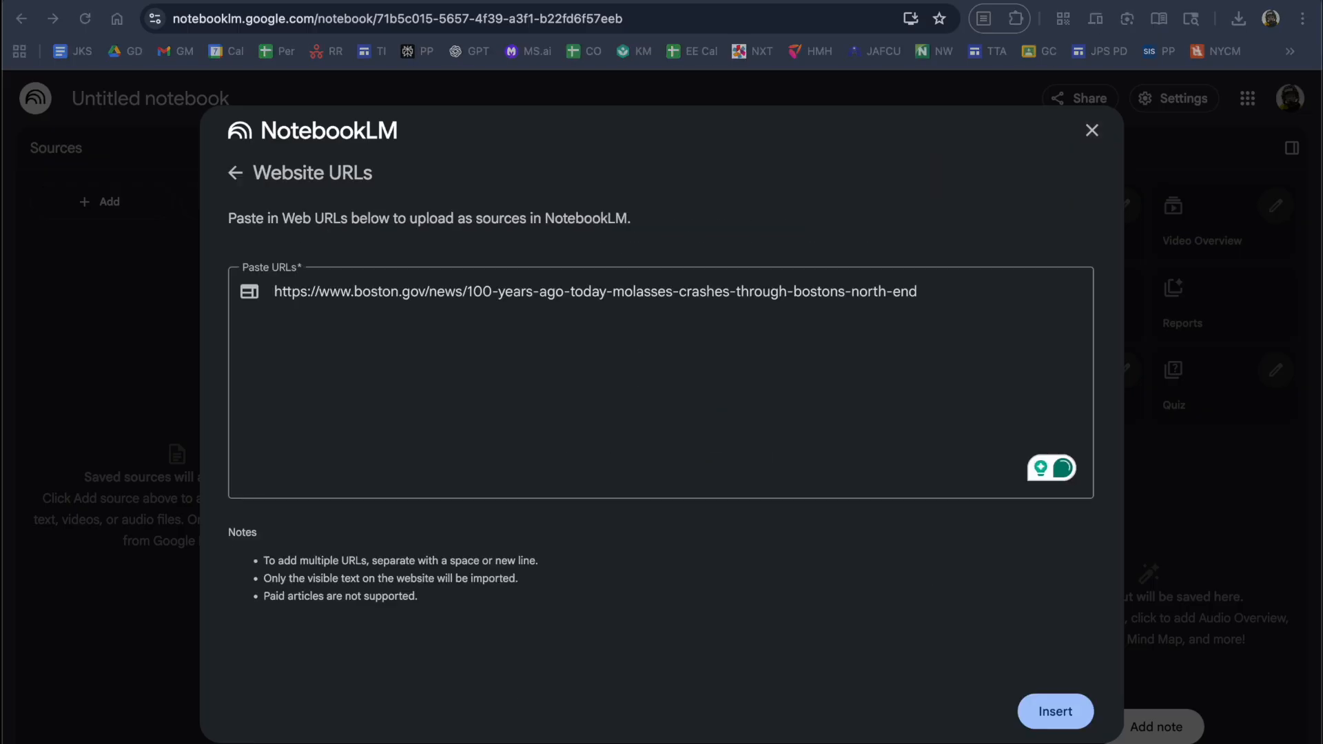
key("Return")
type("https://usnhistory.navylive.dodlive.mil/Recent/Article-View/Article/2686883/a-sticky-situation-the-navy-and-the-great-molasses-flood/")
key("Return")
type("https://www.history.com/this-day-in-history/january-15/molasses-floods-boston-streets")
type("\\")
key("Return")
Add the teachingsocialstudies.org, sec.state.ma.us and two YouTube video URLs to the list and insert all the links as sources
key("super+v")
key("Return")
key("super+v")
key("Return")
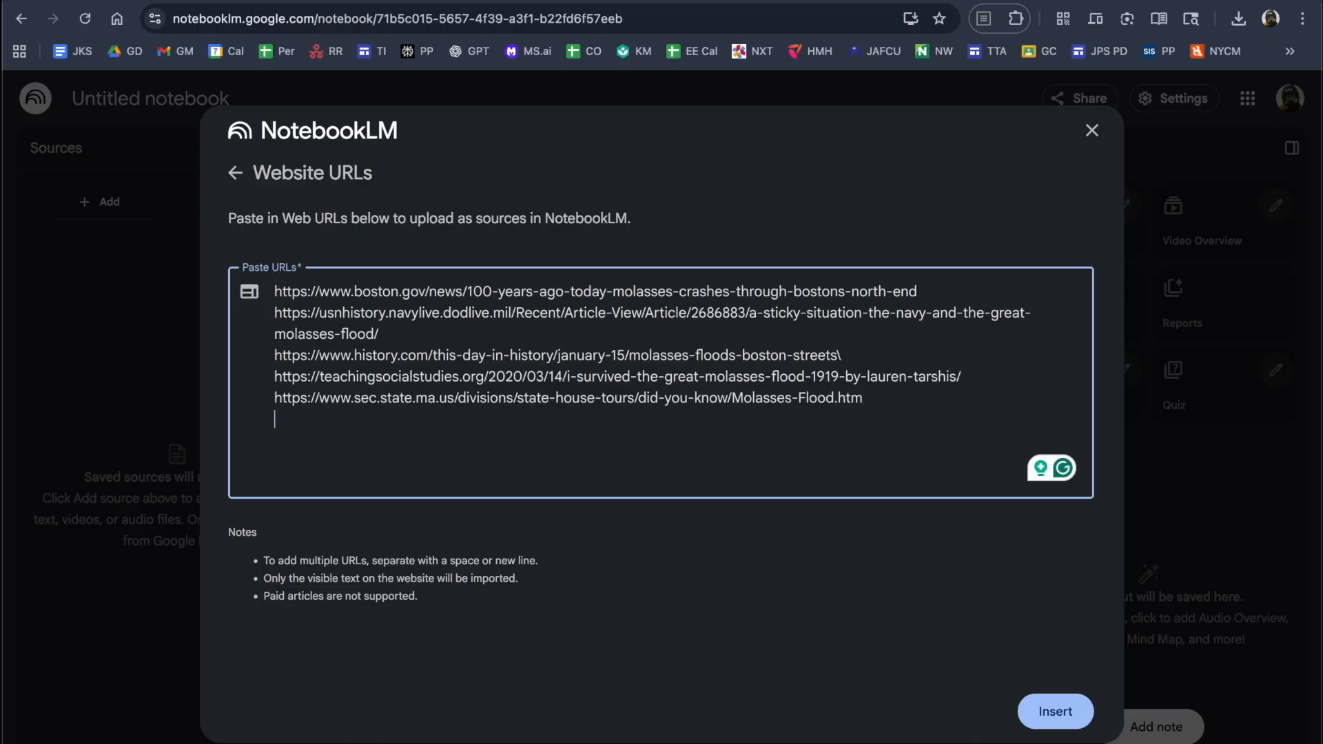
key("super+v")
key("Return")
key("super+v")
key("Return")
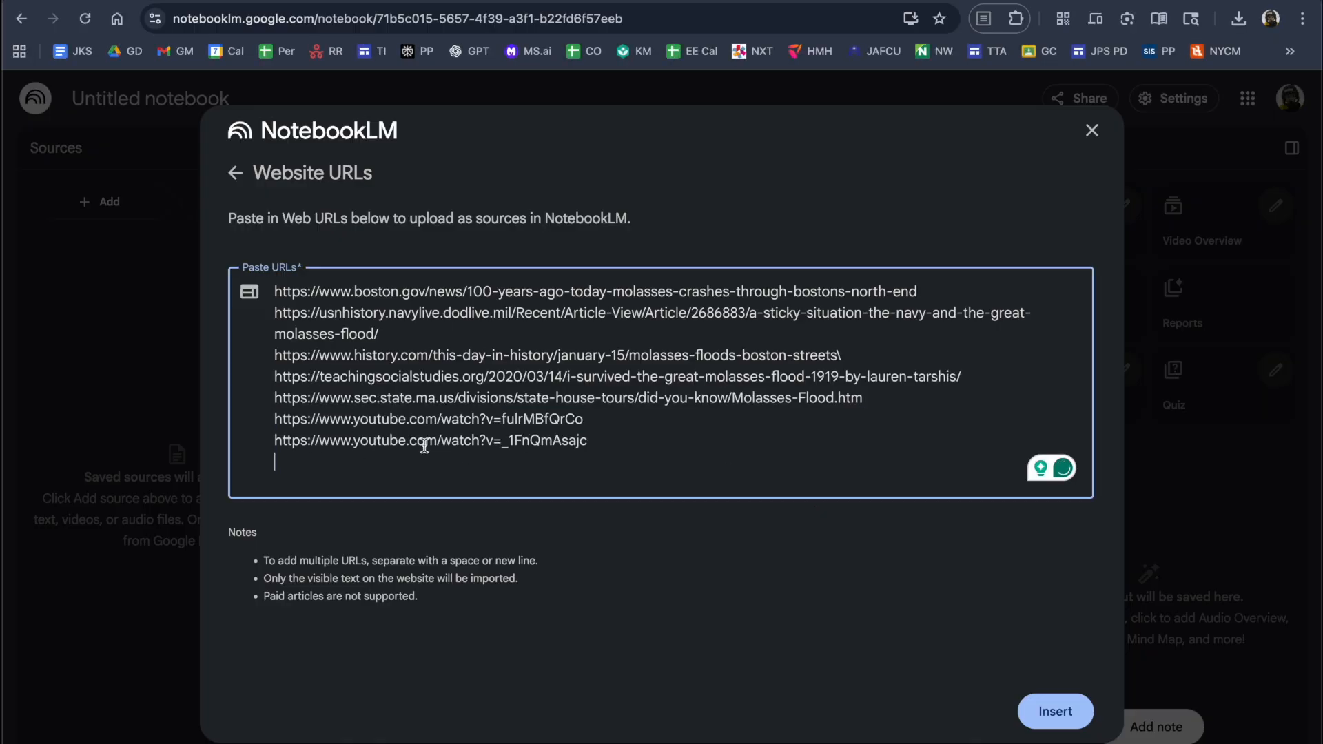
left_click(1056, 712)
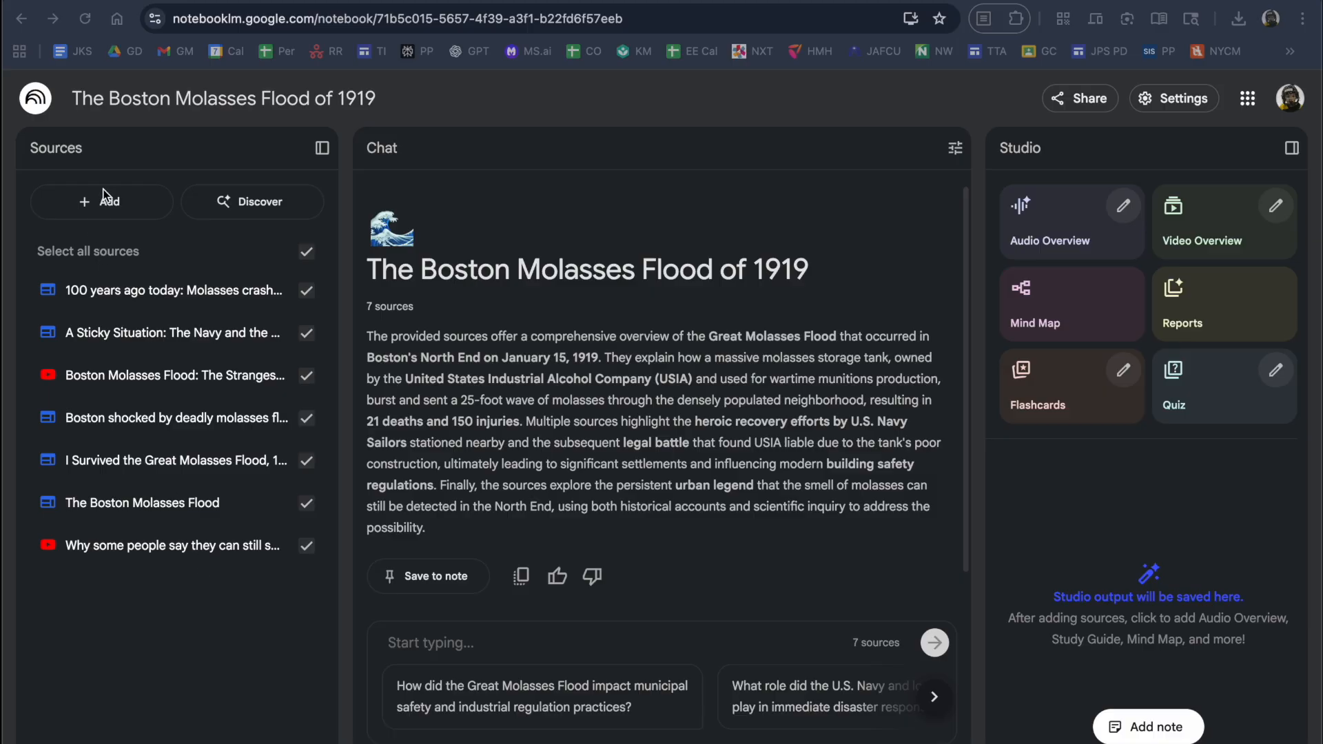
Use Discover sources to find additional web sources on the Molasses topic
left_click(262, 201)
left_click(514, 405)
type("Molasses")
left_click(950, 634)
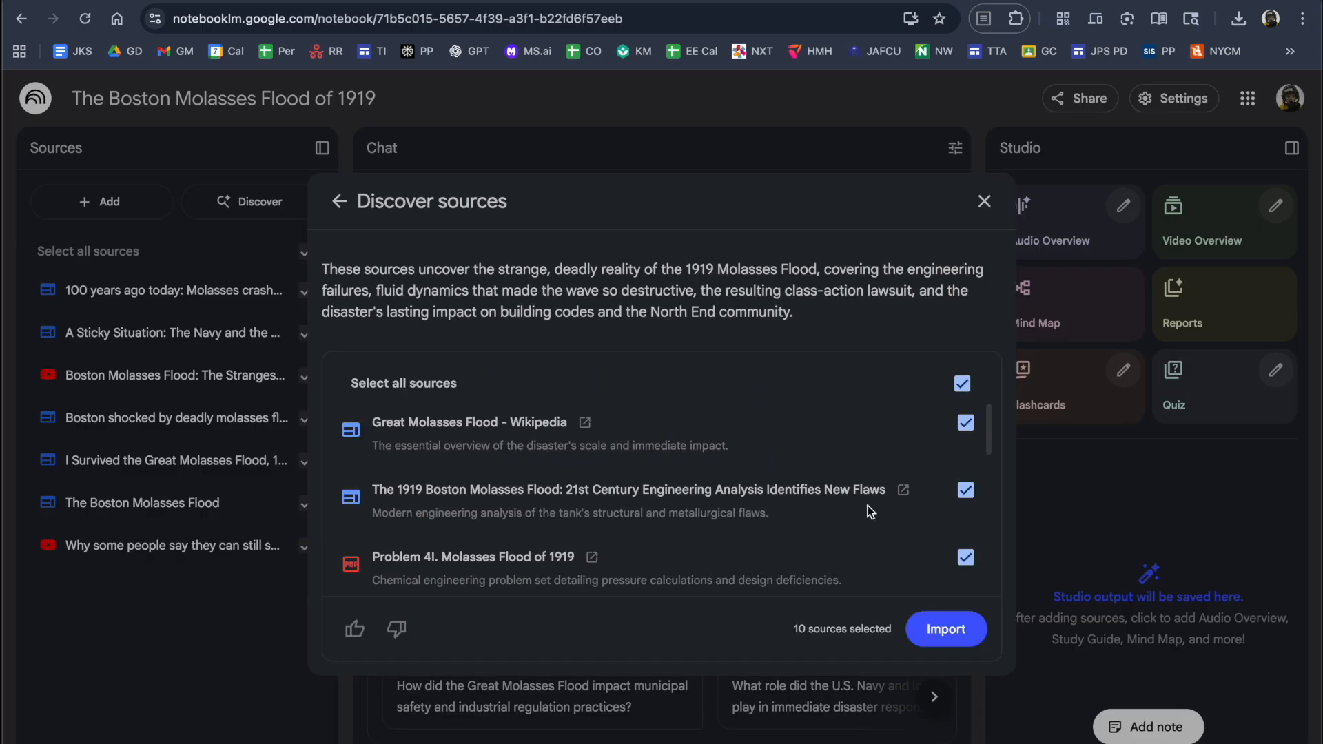
Import the discovered sources except the Wikipedia article and "How the Boston Molasses Disaster Ushered in the Era of Modern Regulation"
scroll(870, 513, "down", 2)
scroll(870, 511, "up", 2)
left_click(965, 422)
scroll(770, 489, "down", 4)
scroll(770, 495, "down", 2)
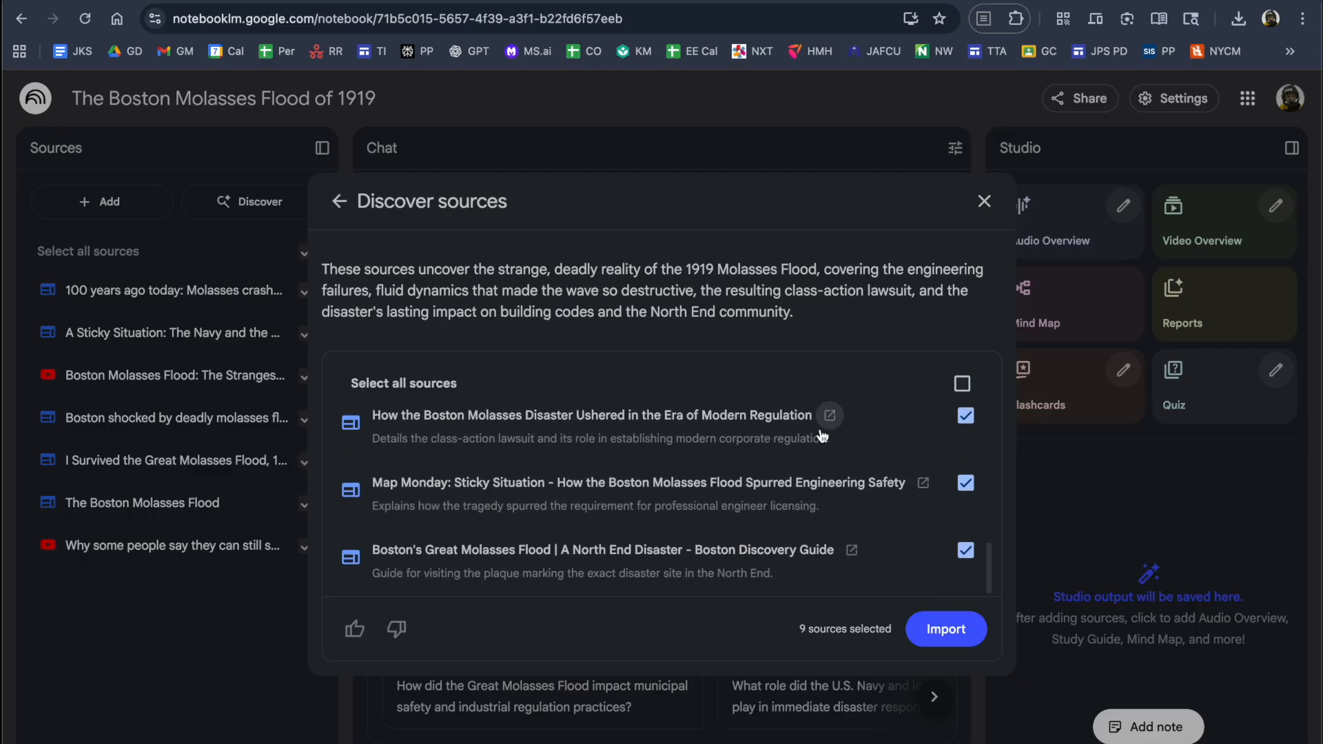
left_click(965, 416)
scroll(850, 549, "up", 6)
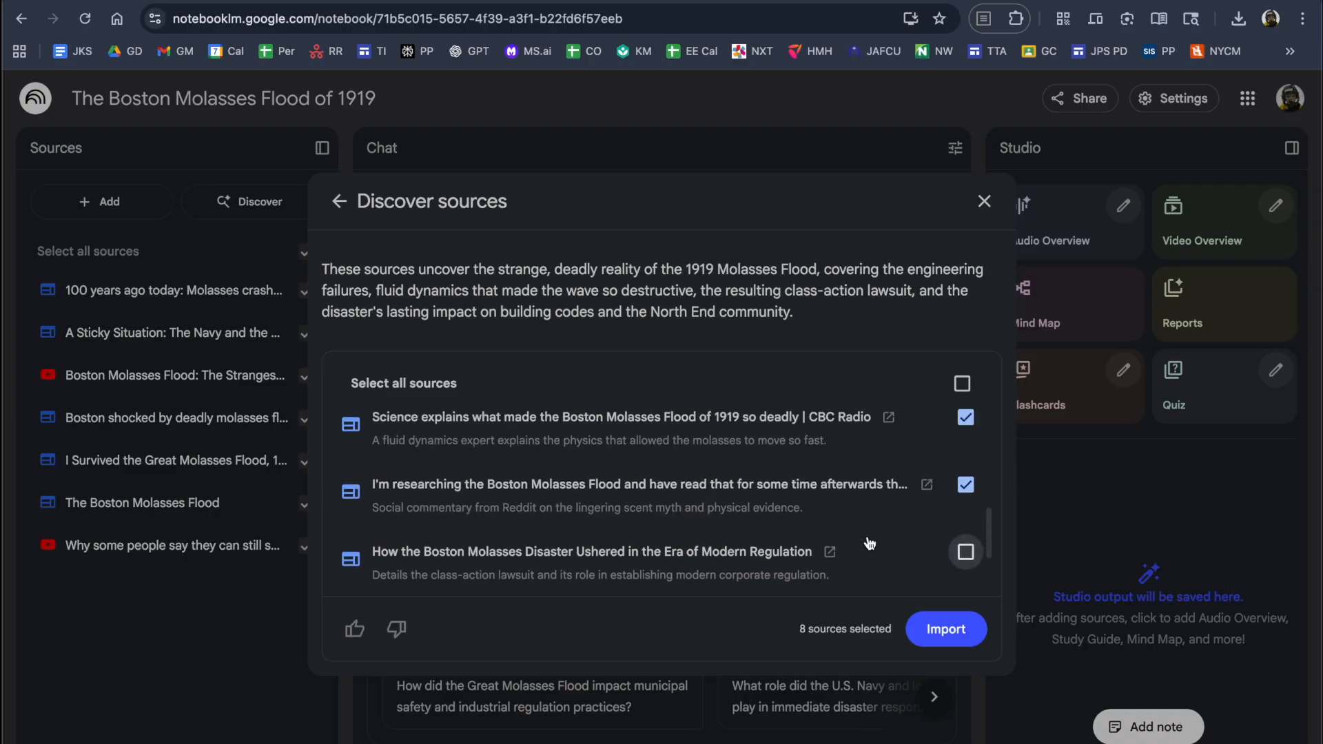
left_click(946, 629)
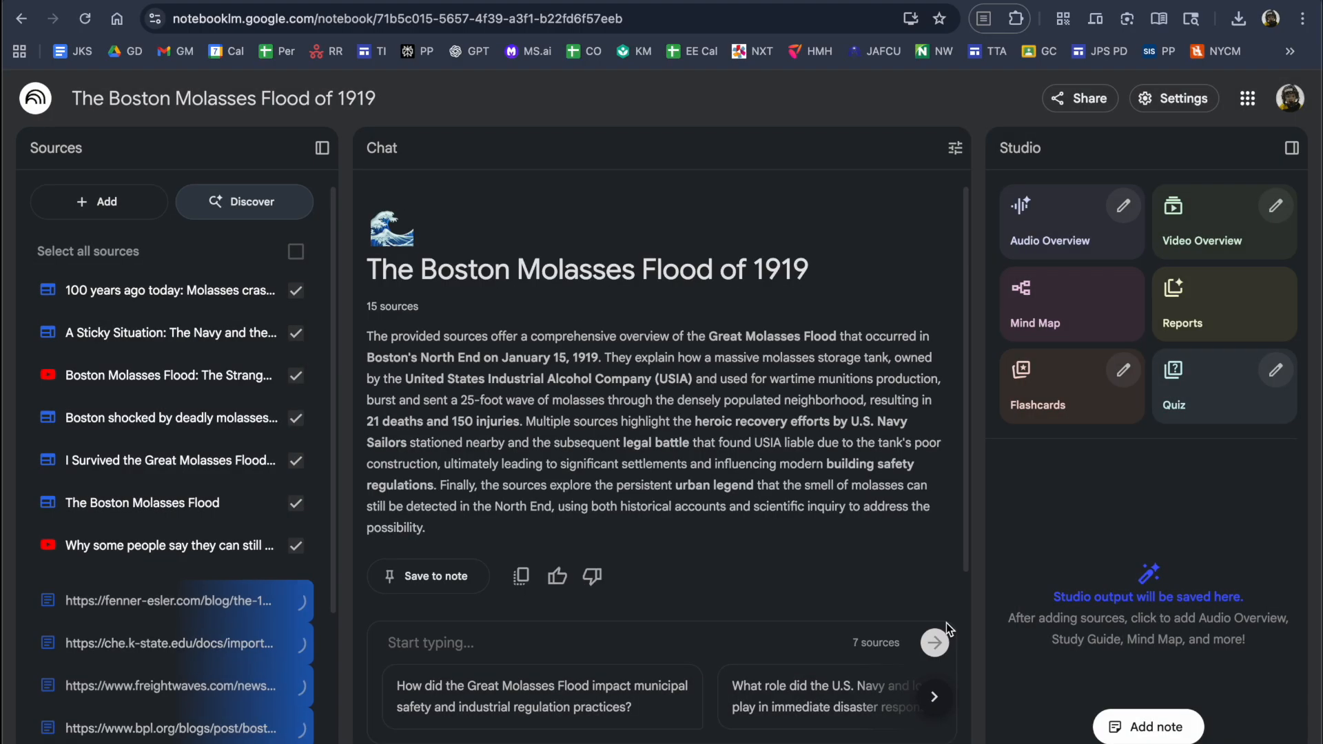
Ask the chat to create a summary of the sources at the fourth grade reading level
scroll(269, 455, "down", 2)
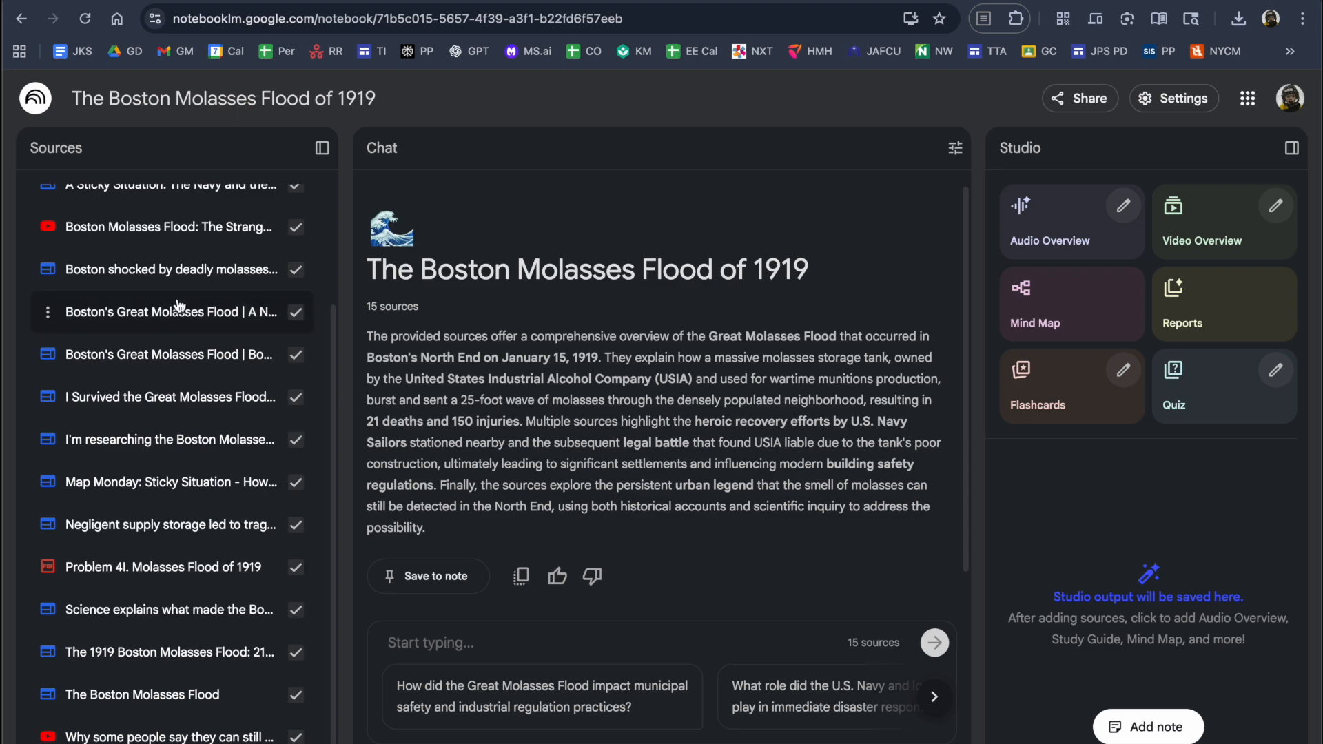
scroll(149, 368, "up", 3)
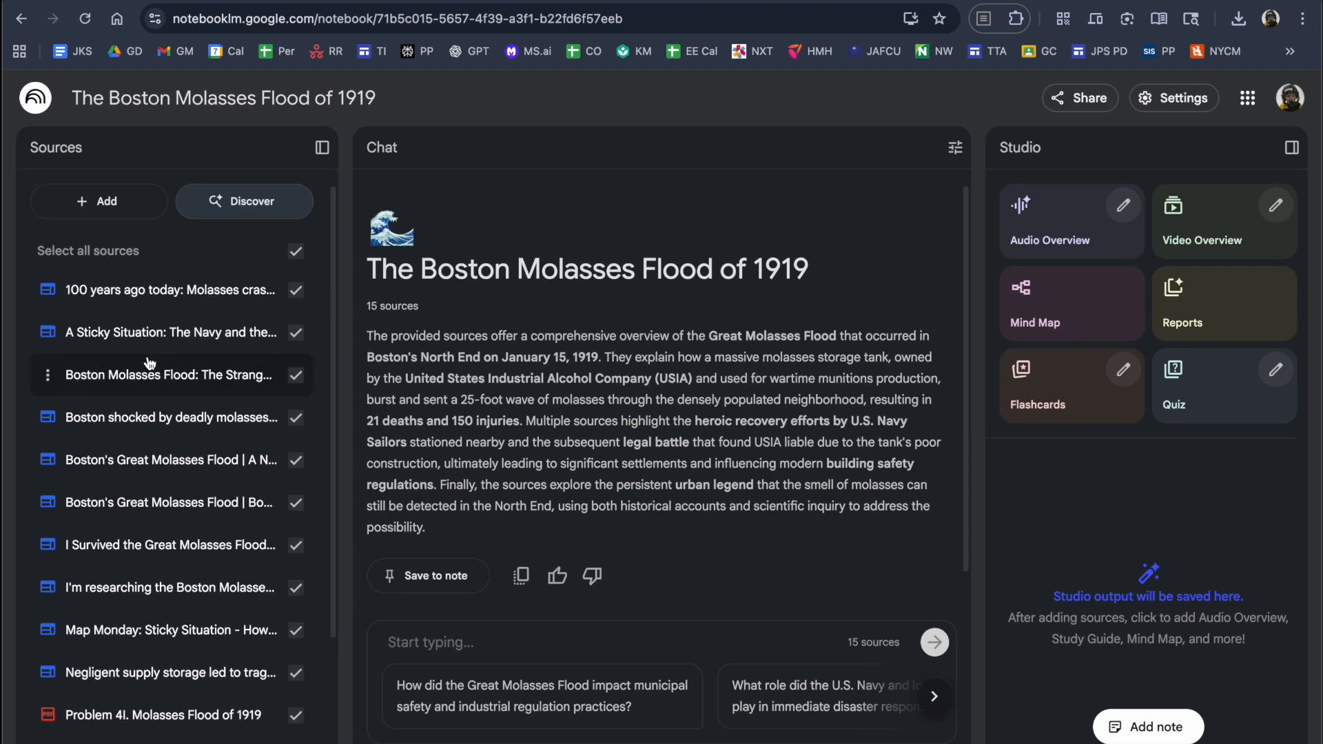
scroll(150, 365, "down", 3)
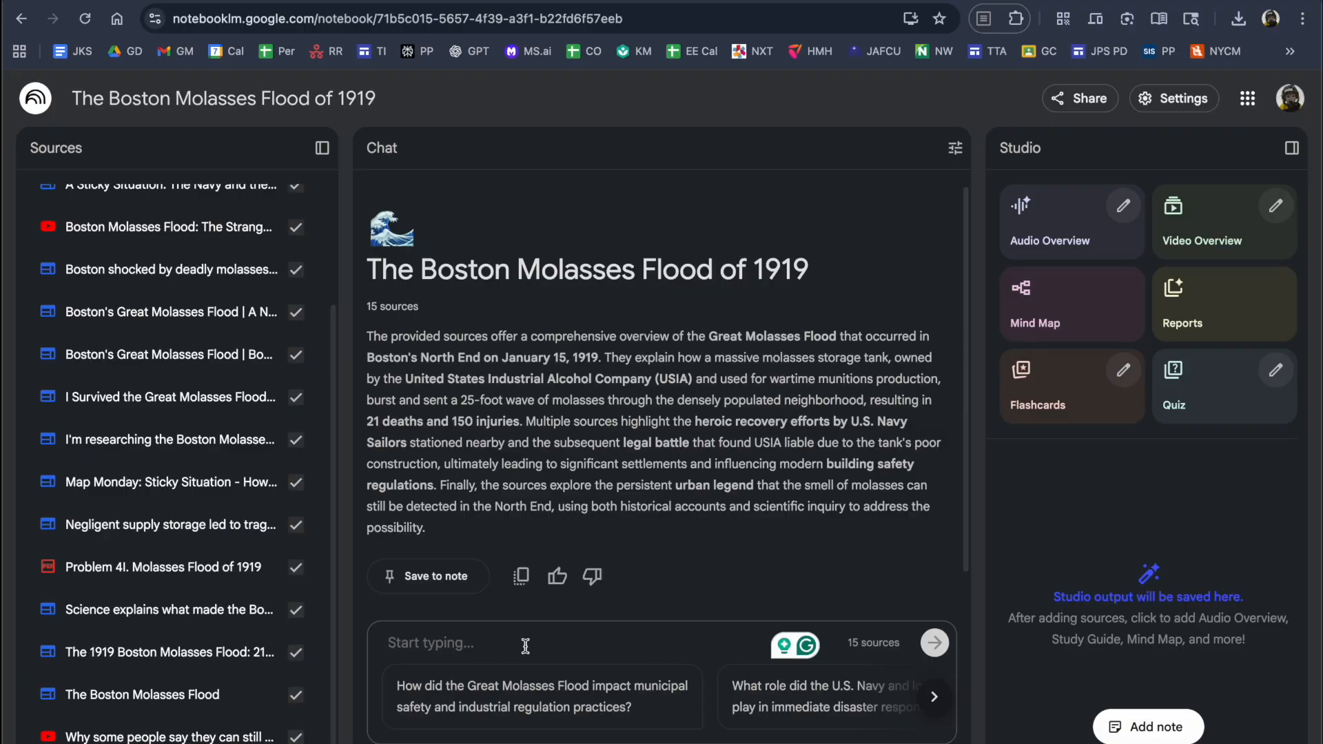
type("PLease creae a summary at the fou")
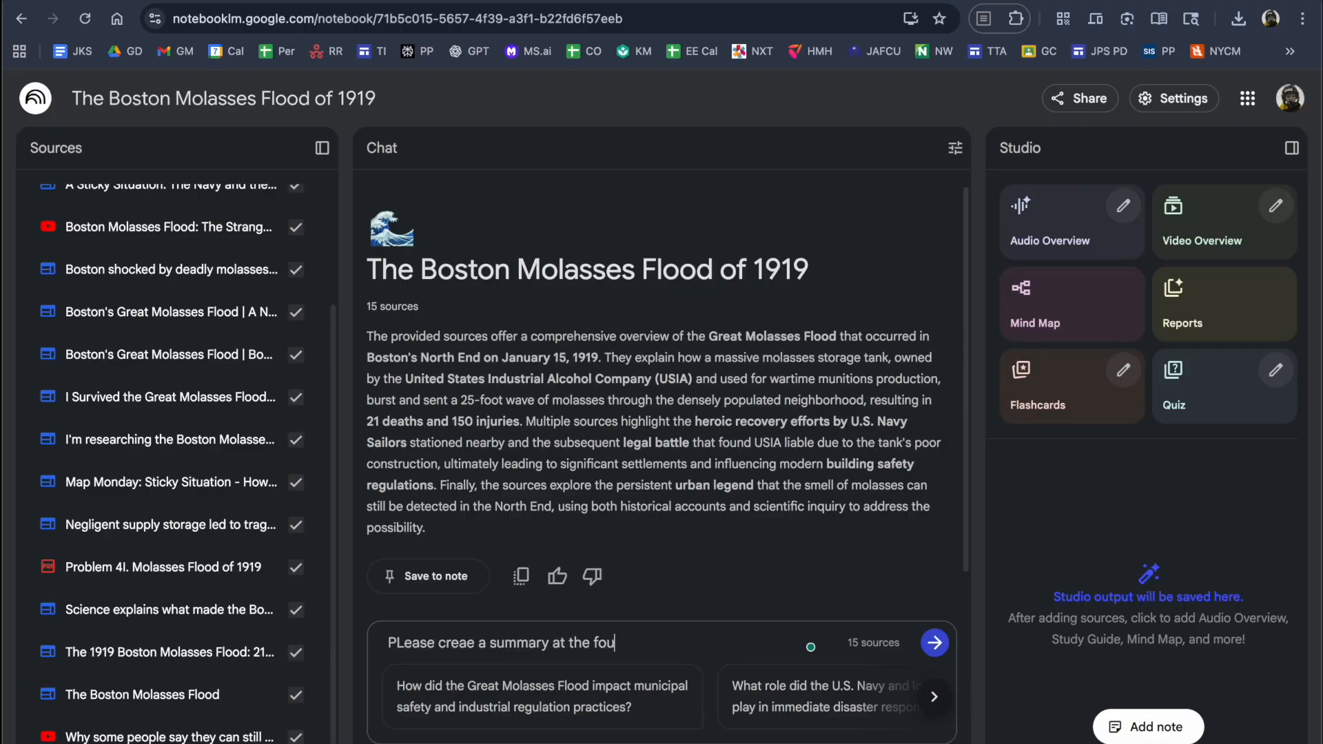
type("rth grade reading level")
key("Return")
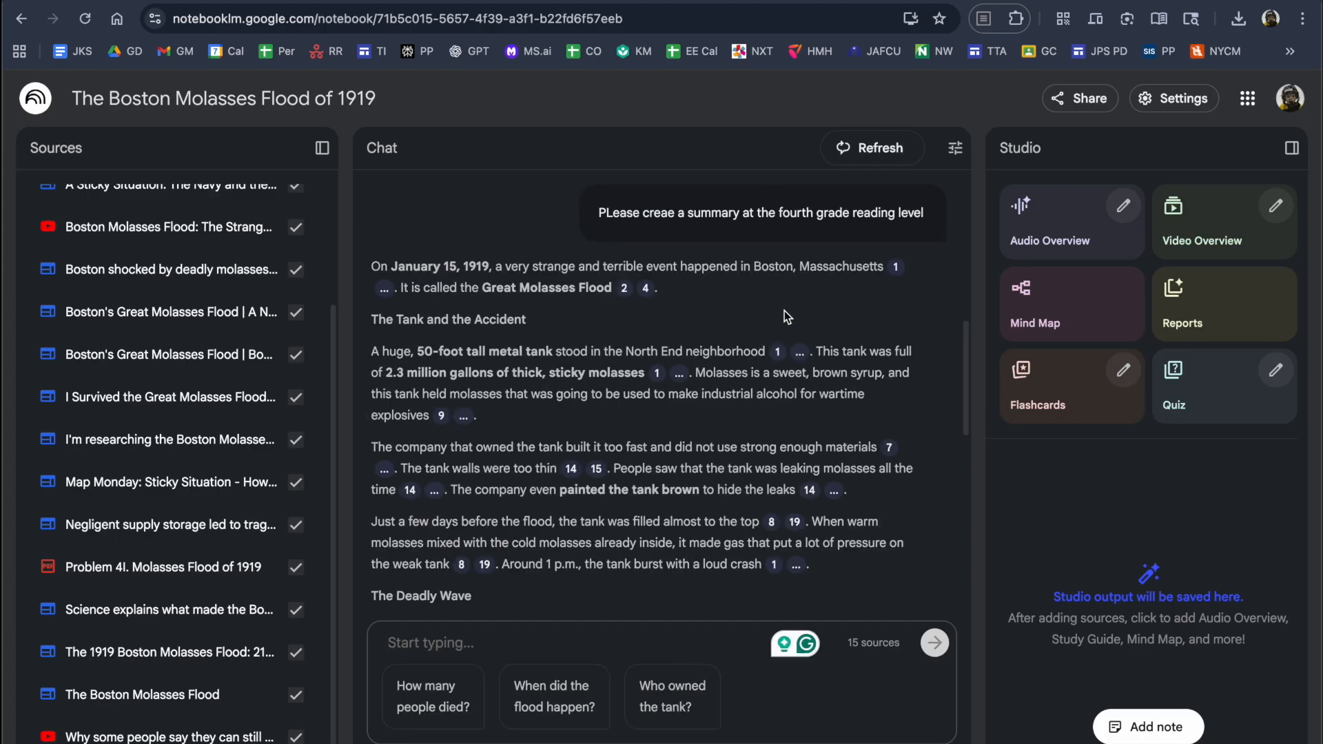
Ask the chat to focus the summary on four questions: what happened, why it happened, and the short and long term effects
scroll(784, 311, "down", 3)
scroll(784, 312, "down", 2)
mouse_move(619, 428)
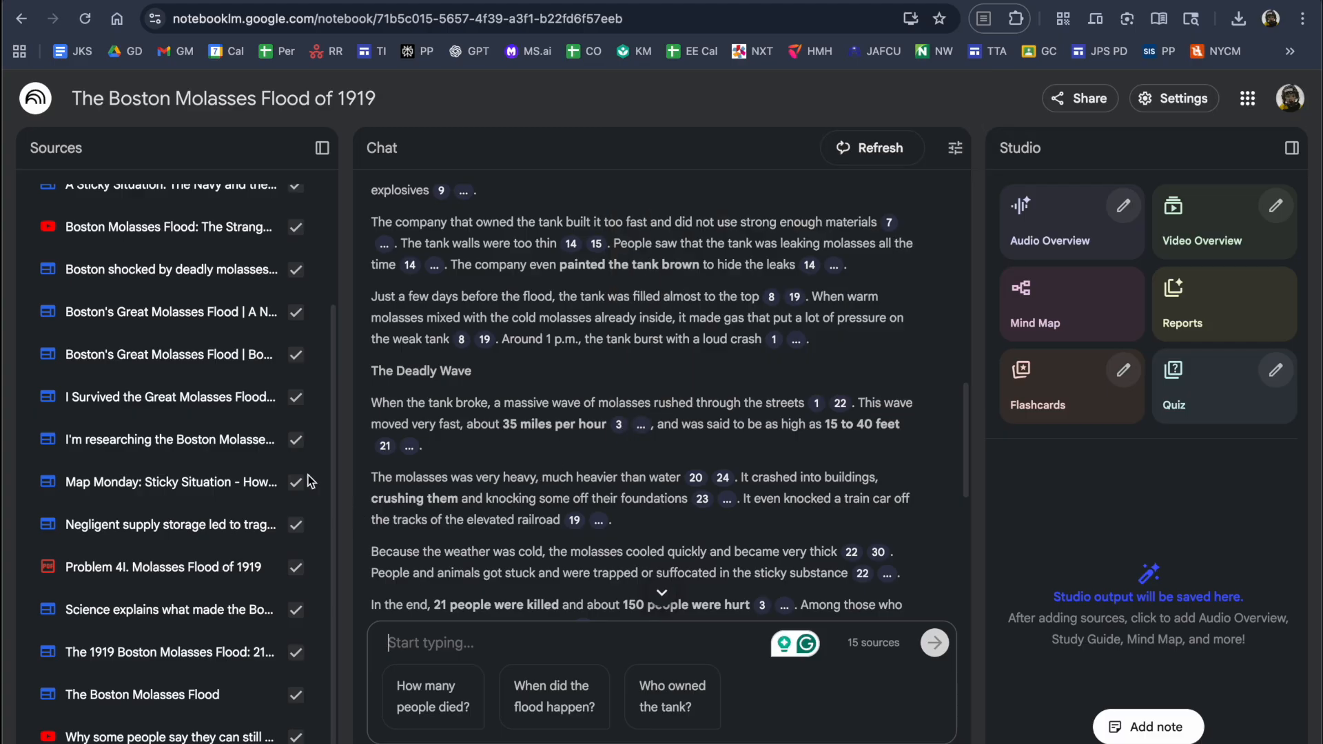
scroll(631, 476, "down", 6)
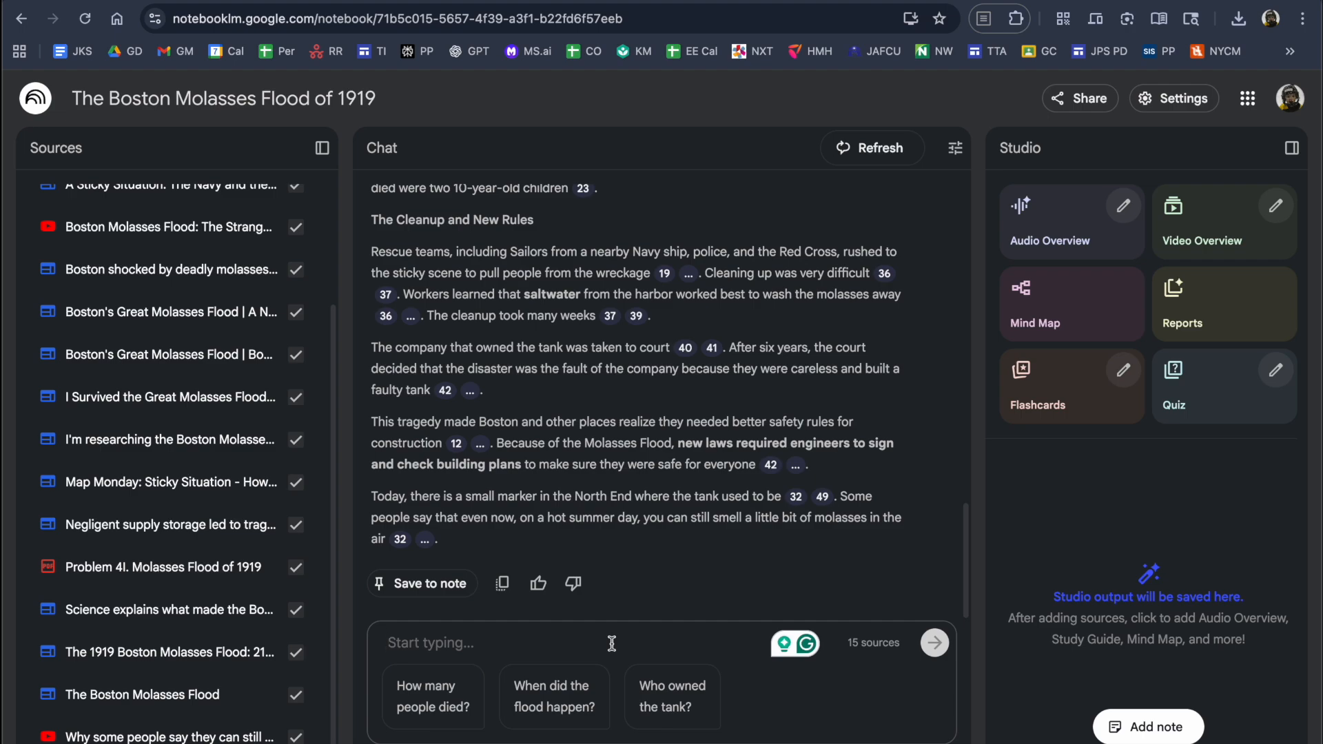
type("PLease ")
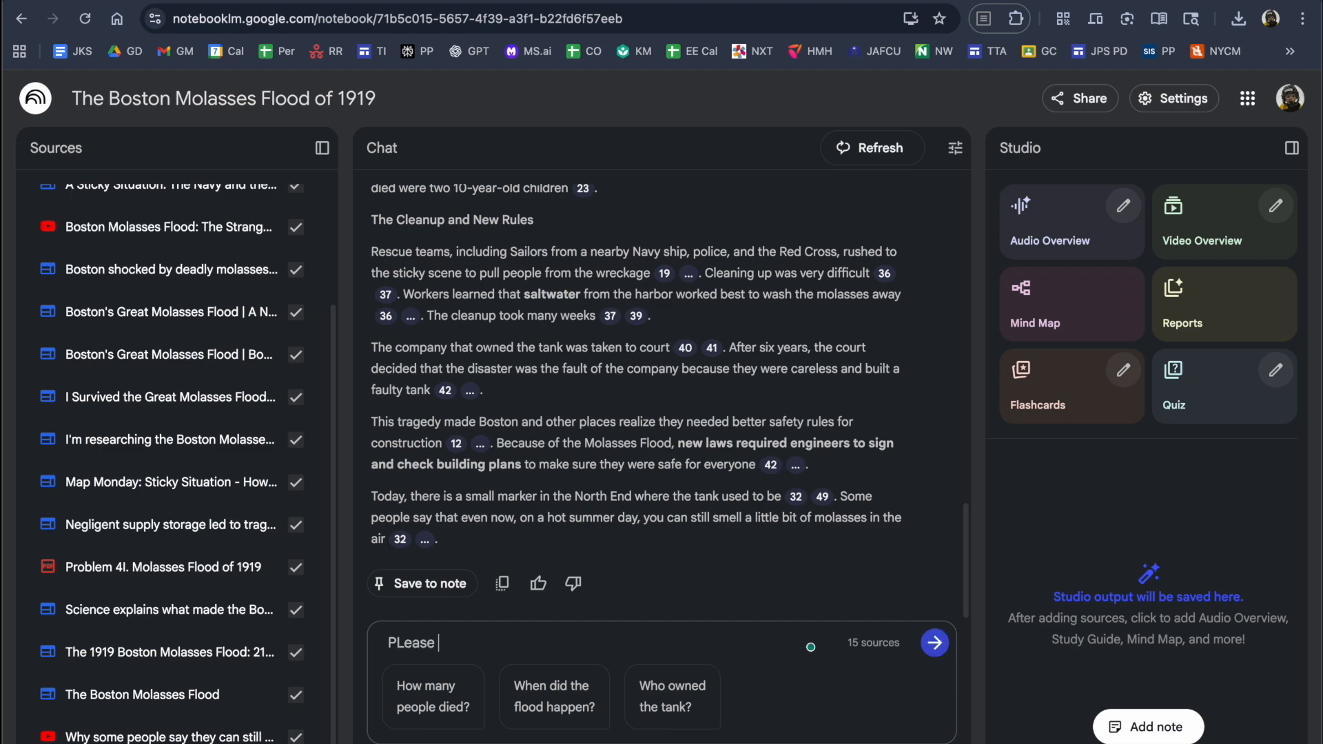
type("focus the summary on four questions - what ")
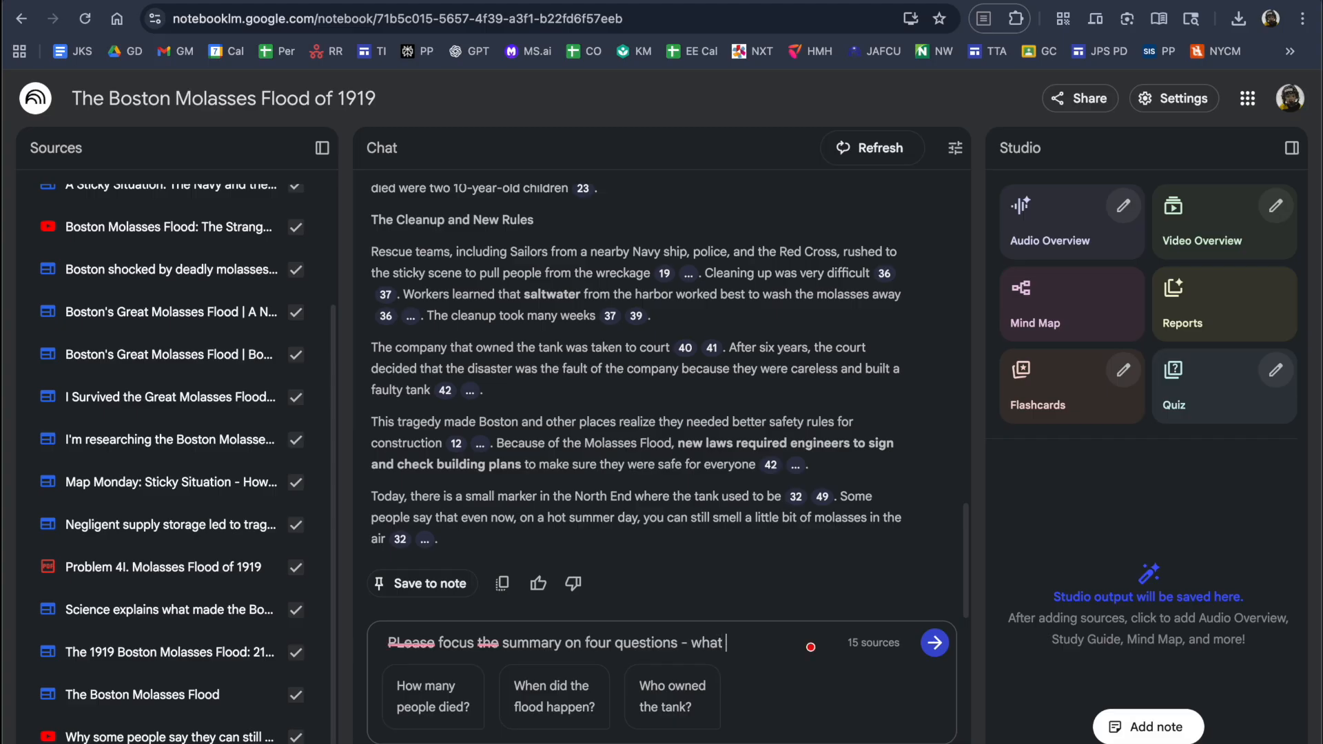
type("happened?  Why did it happen?  What ")
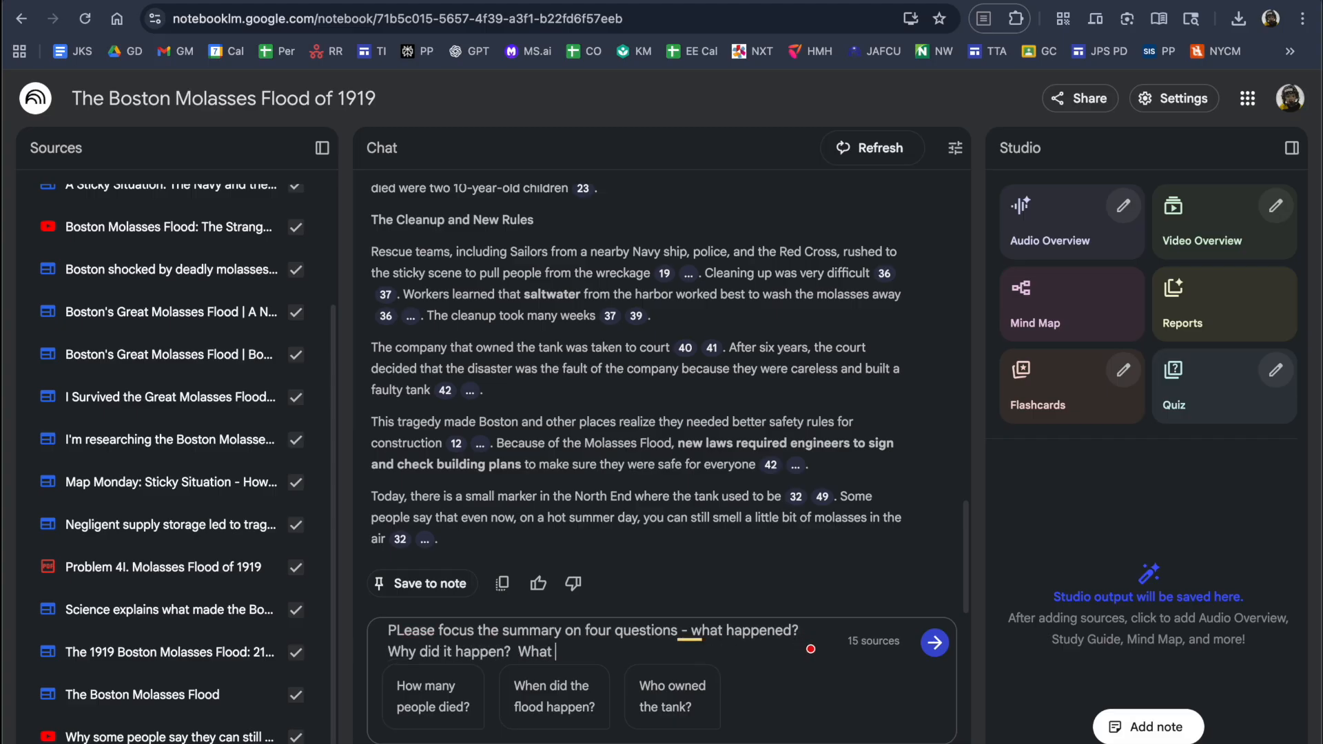
type("were the short and long term effects?")
key("Return")
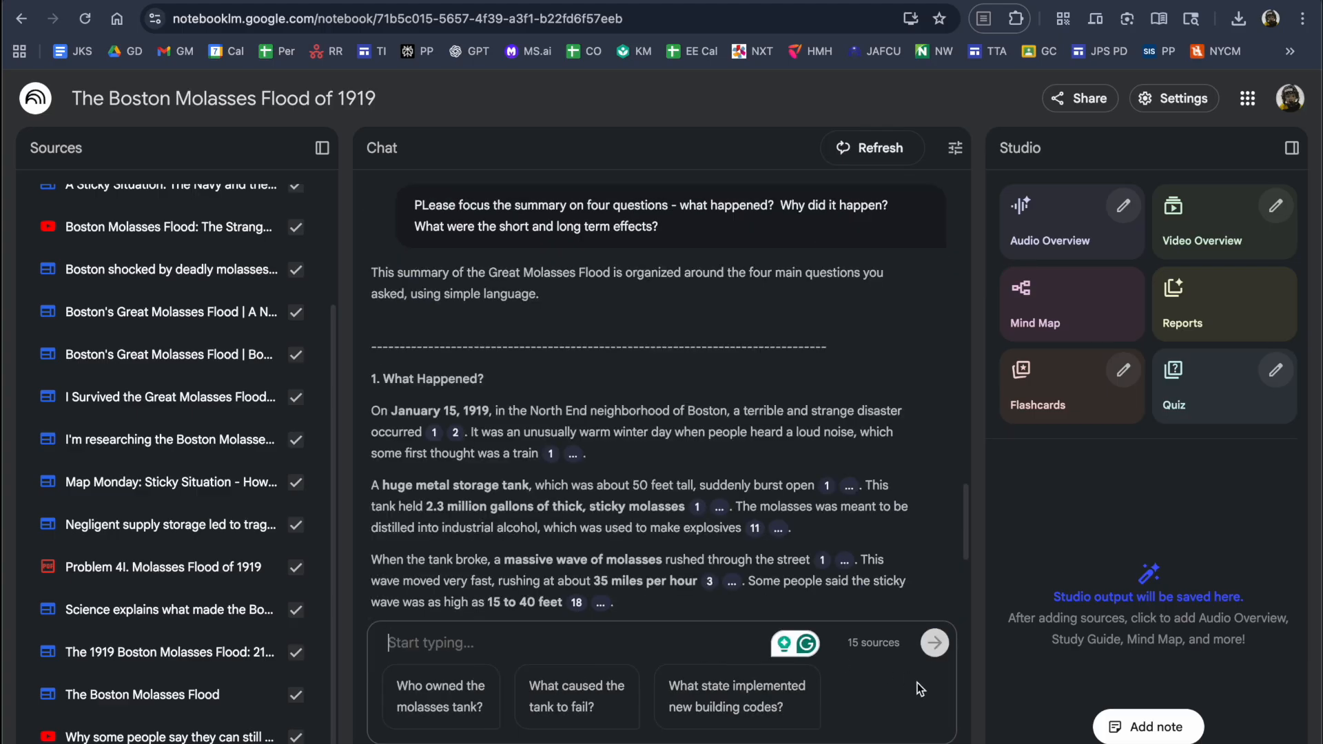
Read through the four-question summary, checking the sections on what happened, the causes, and the short-term and long-term effects
scroll(739, 430, "down", 3)
scroll(739, 425, "down", 5)
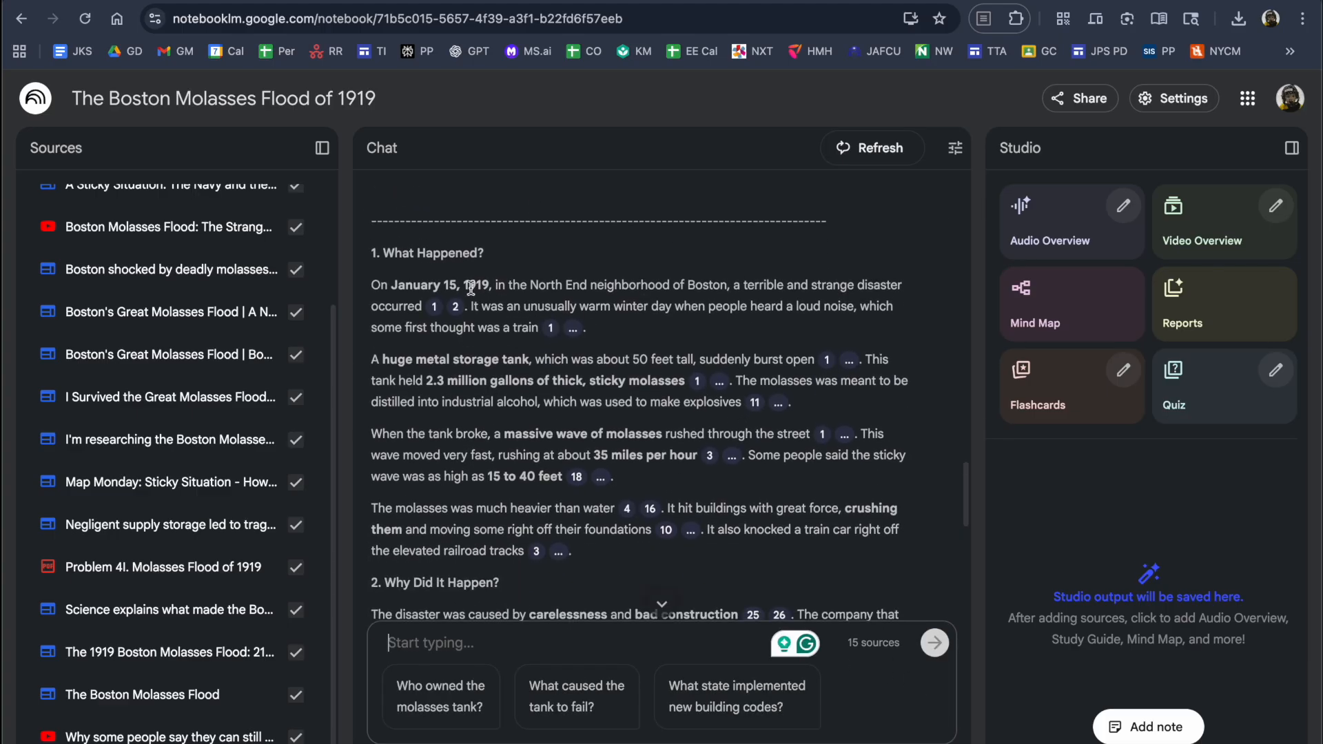
scroll(535, 440, "down", 15)
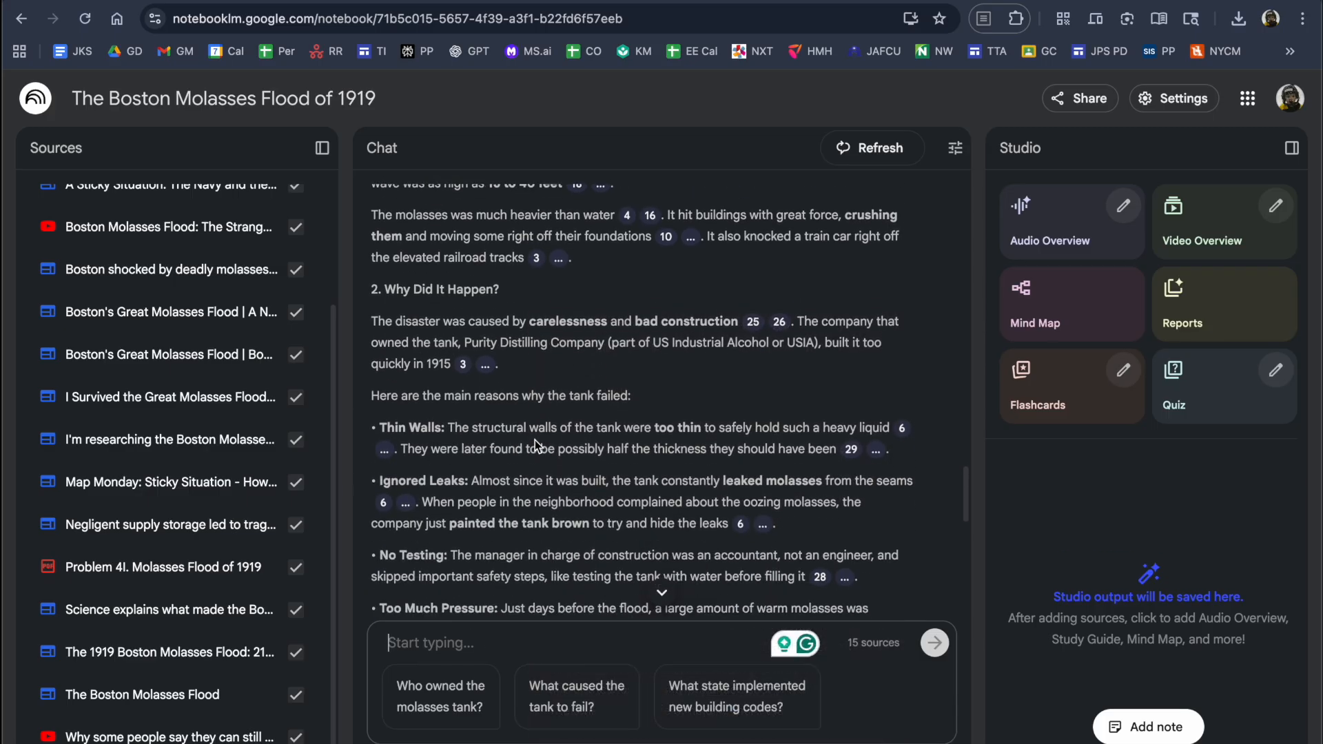
scroll(524, 462, "down", 8)
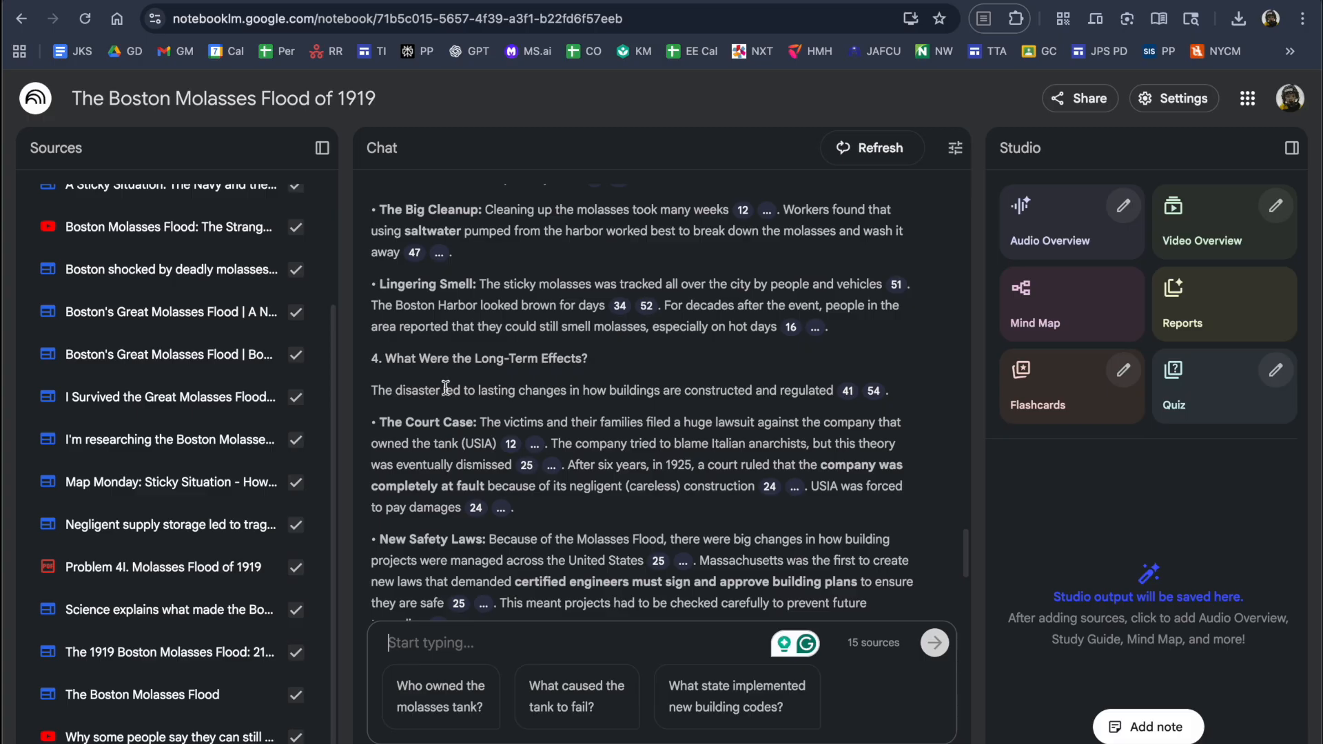
scroll(448, 397, "up", 5)
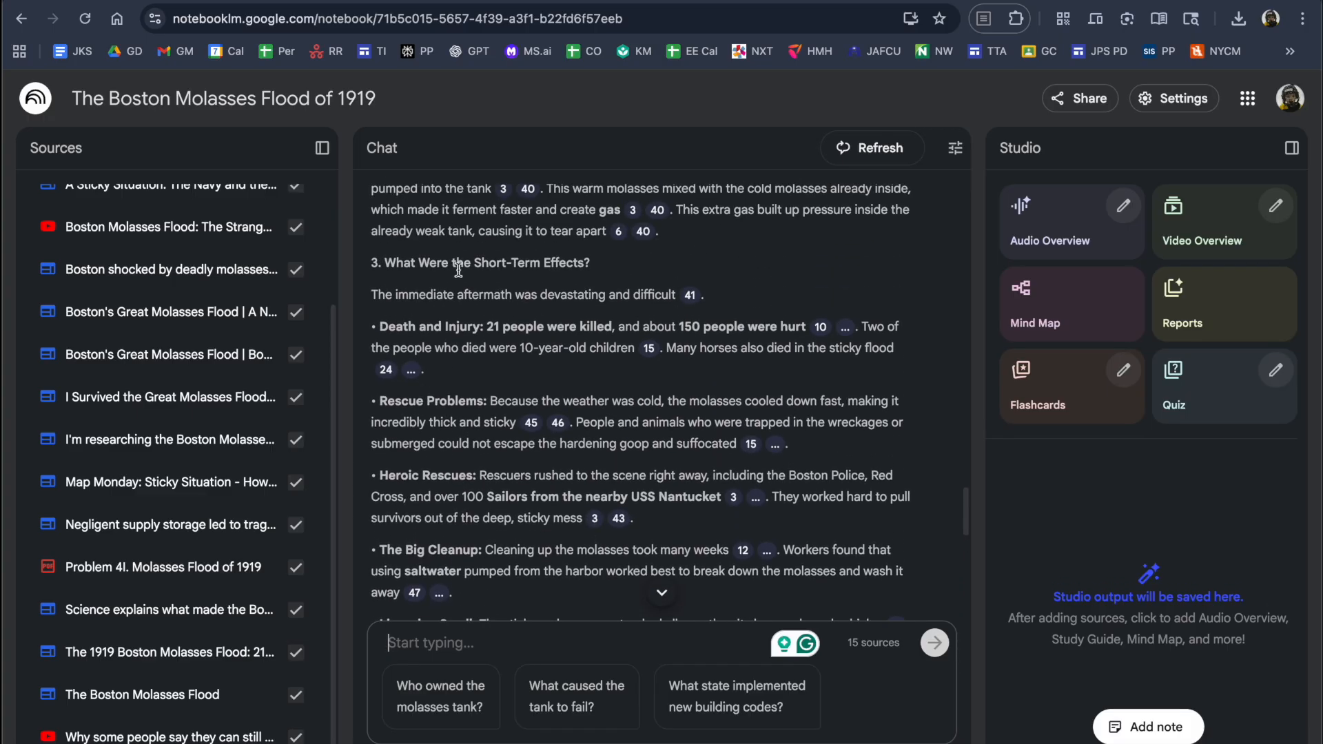
scroll(447, 460, "down", 3)
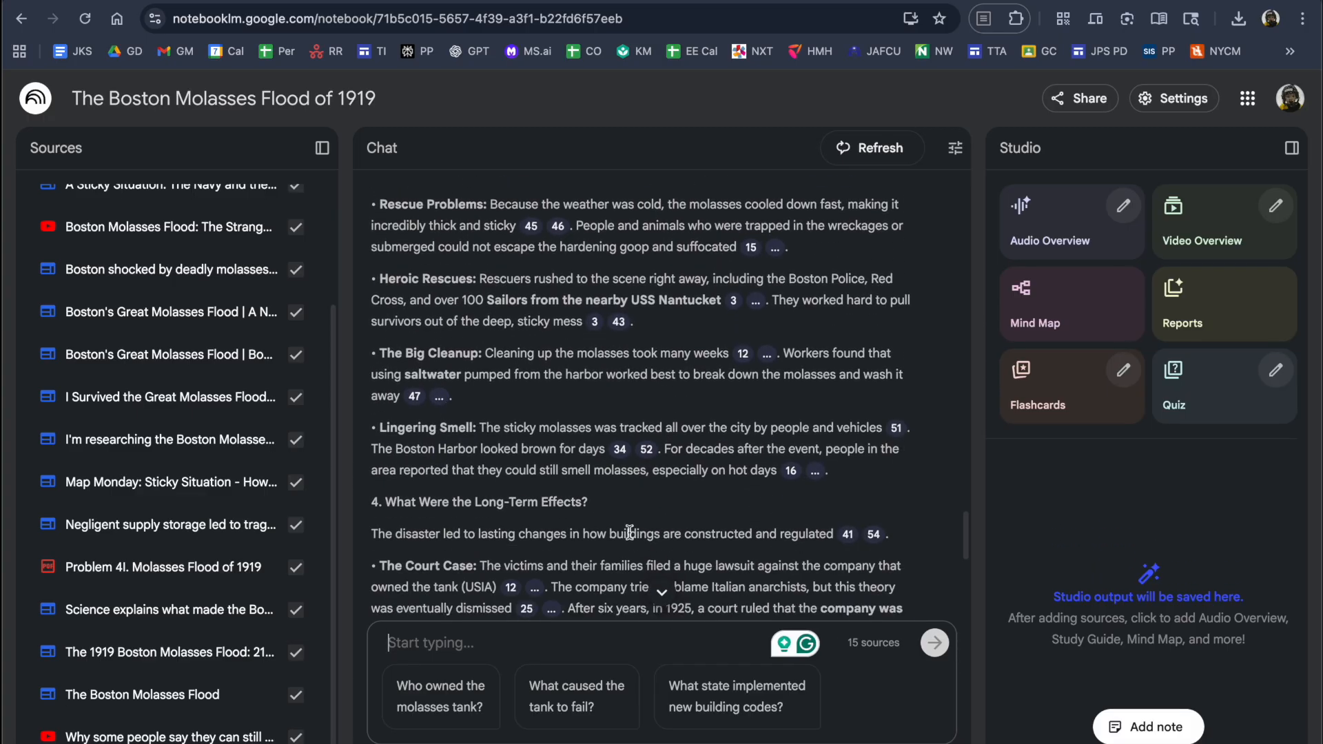
scroll(619, 506, "down", 3)
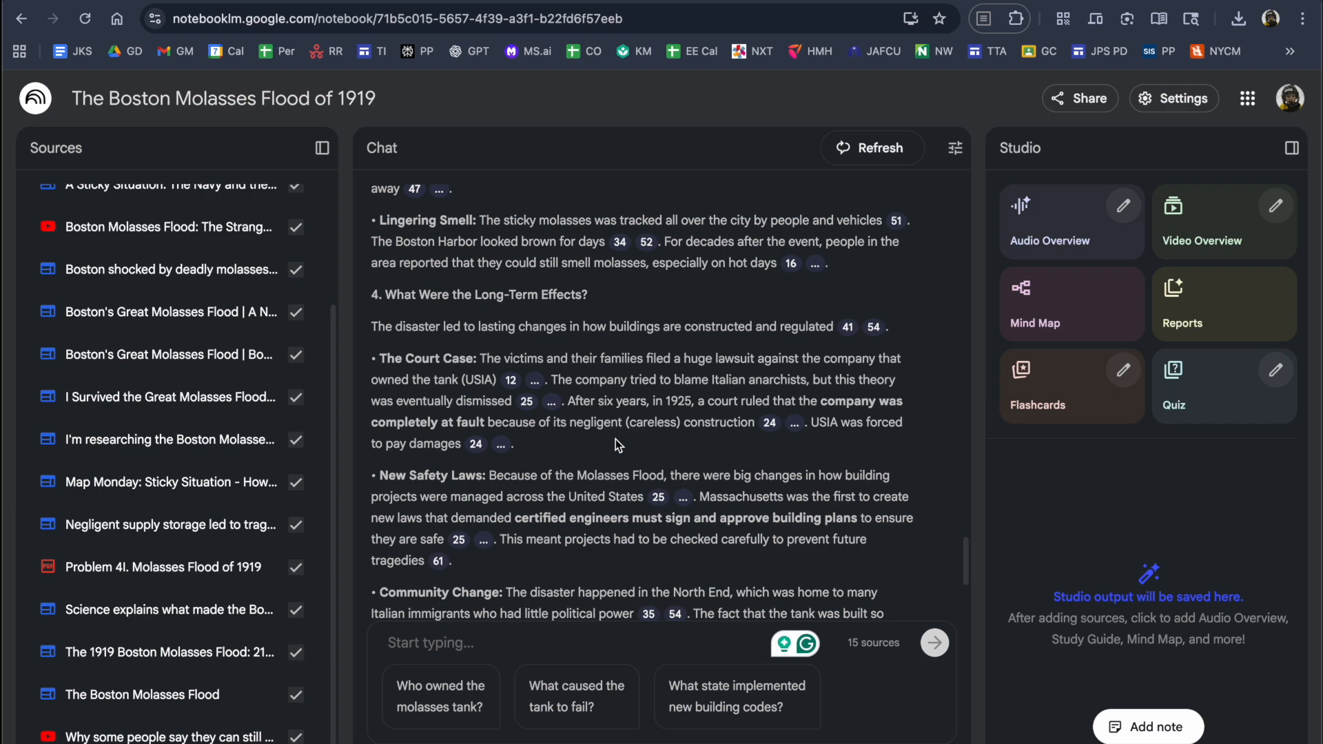
scroll(614, 439, "down", 1)
scroll(615, 440, "down", 1)
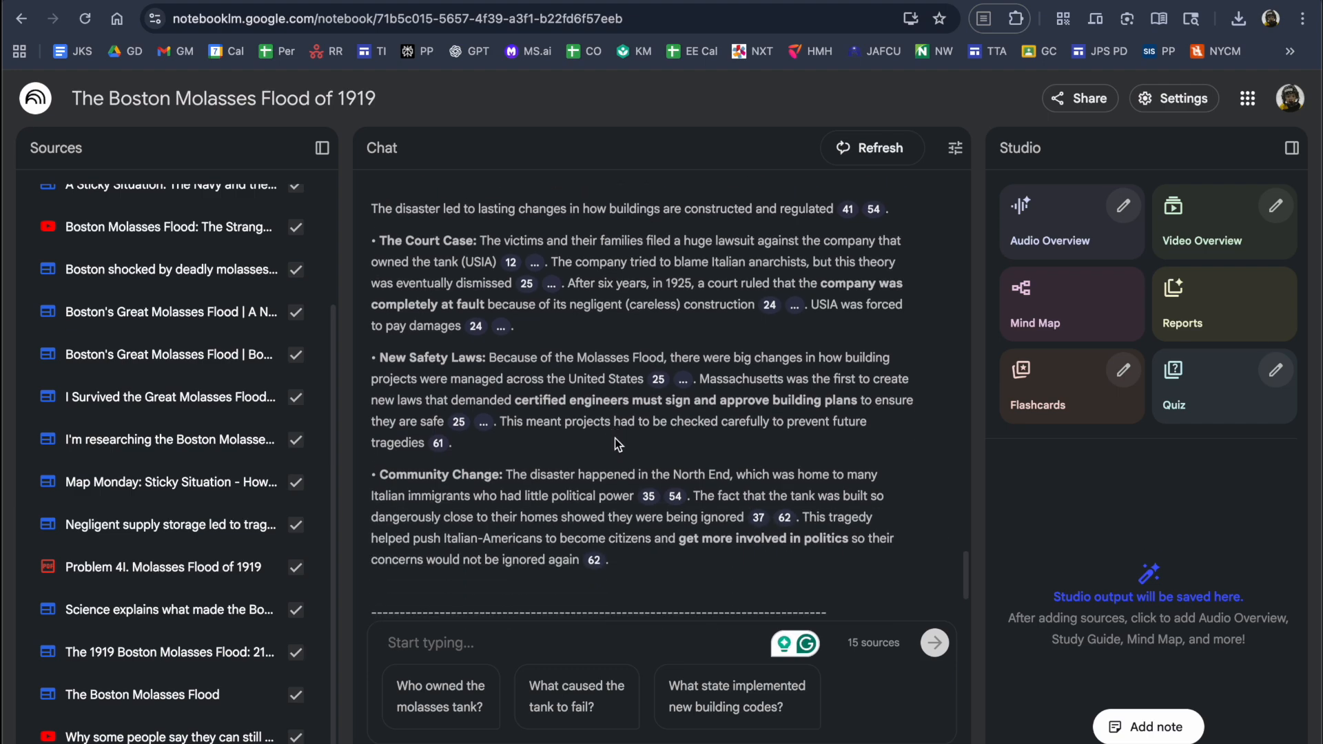
Save the four-question summary response as a note in the notebook
left_click(484, 648)
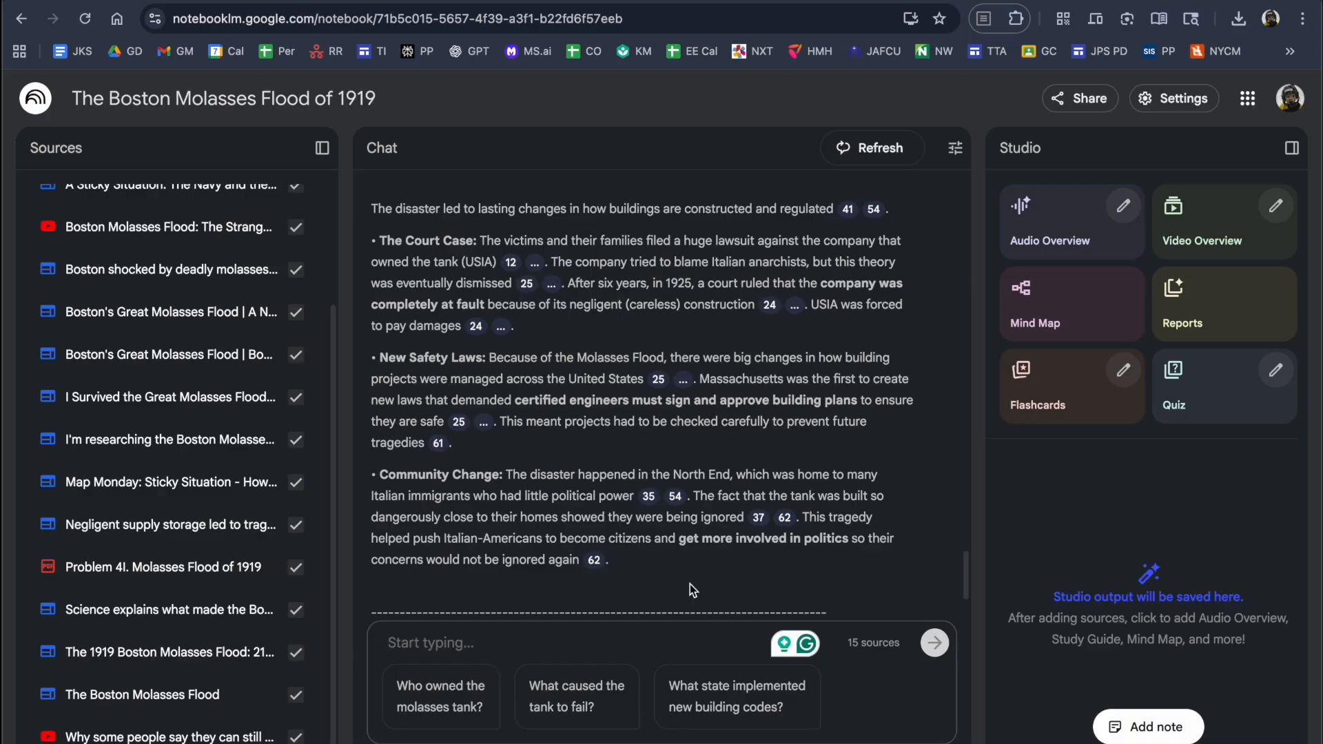
scroll(650, 591, "down", 3)
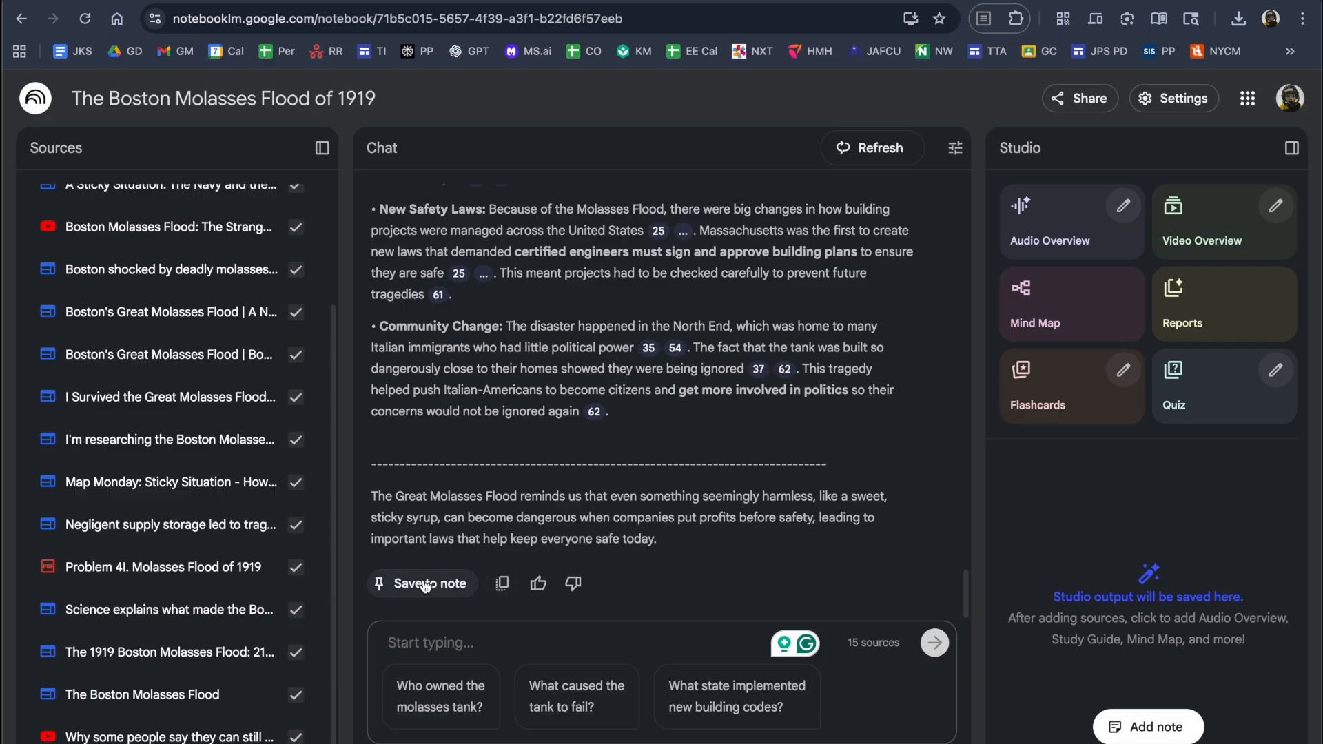
left_click(426, 587)
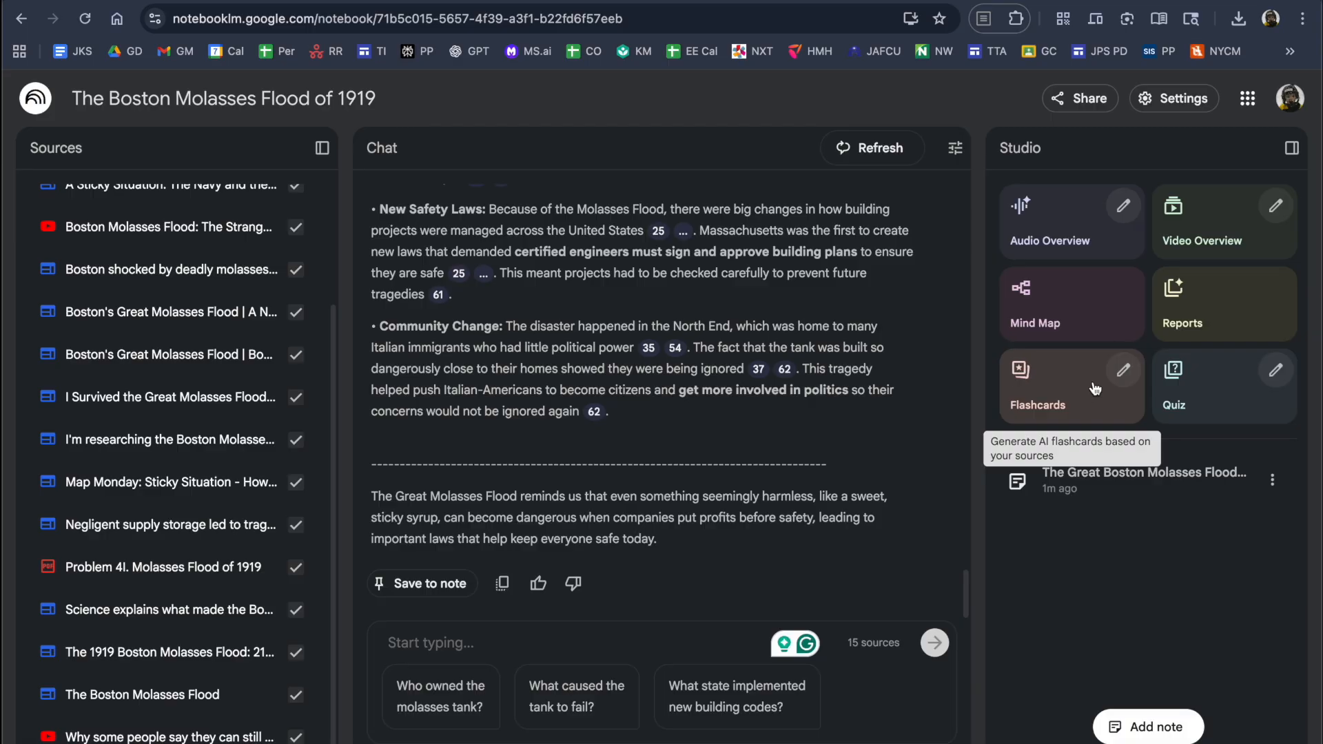
Open the Audio Overview customization and try the Short length before choosing Long for the Deep Dive format
left_click(1124, 207)
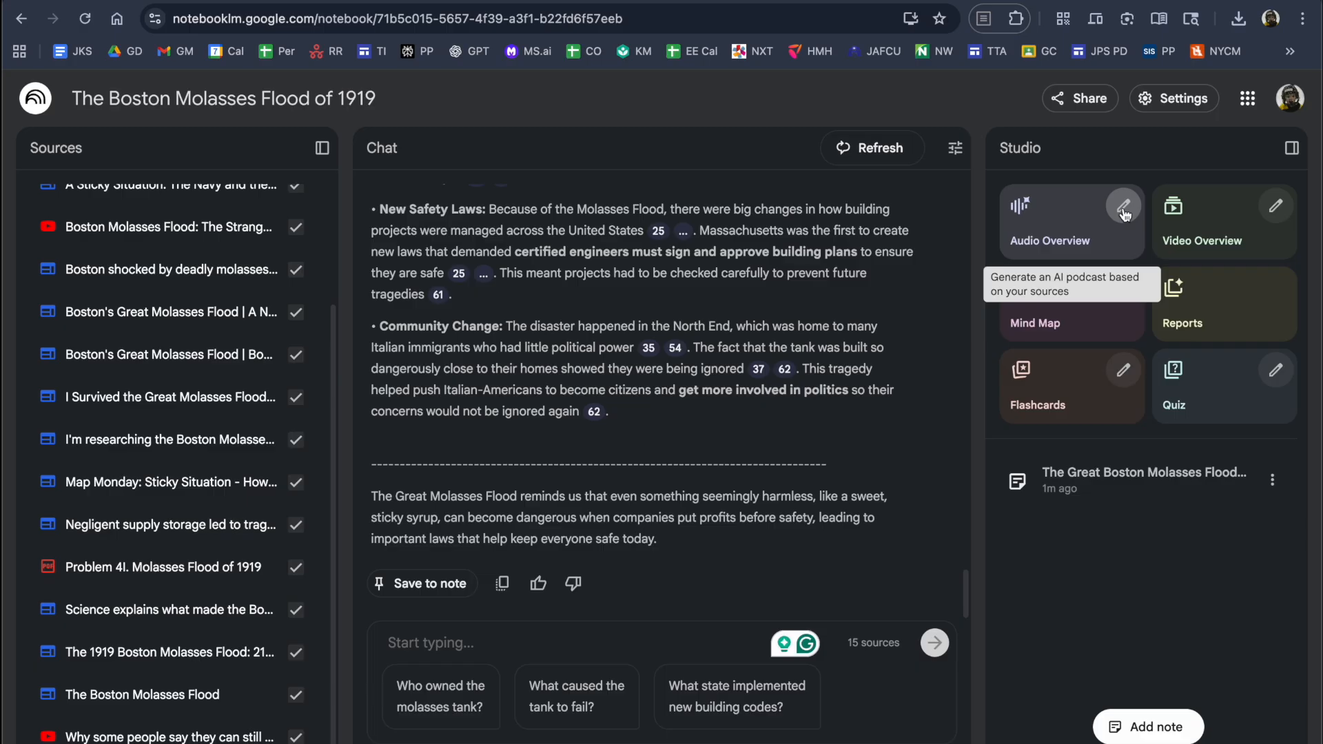
left_click(1124, 206)
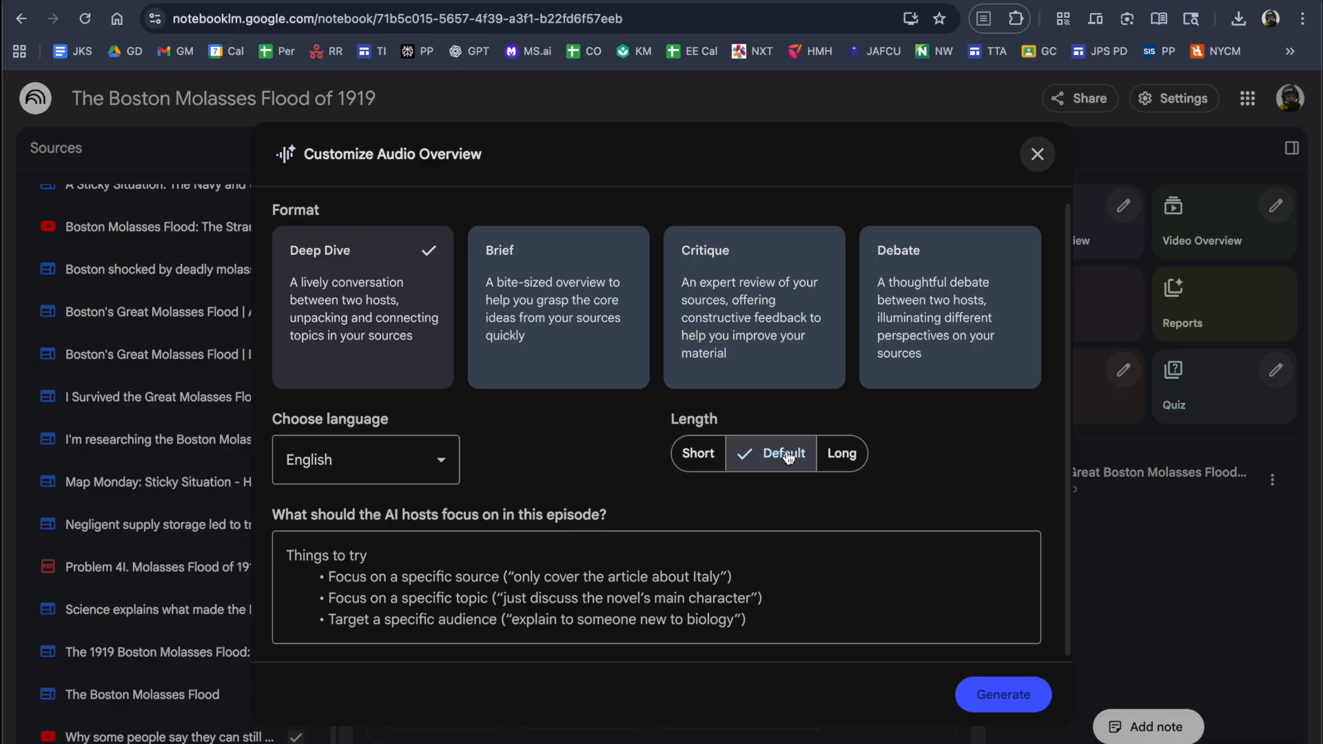
left_click(688, 454)
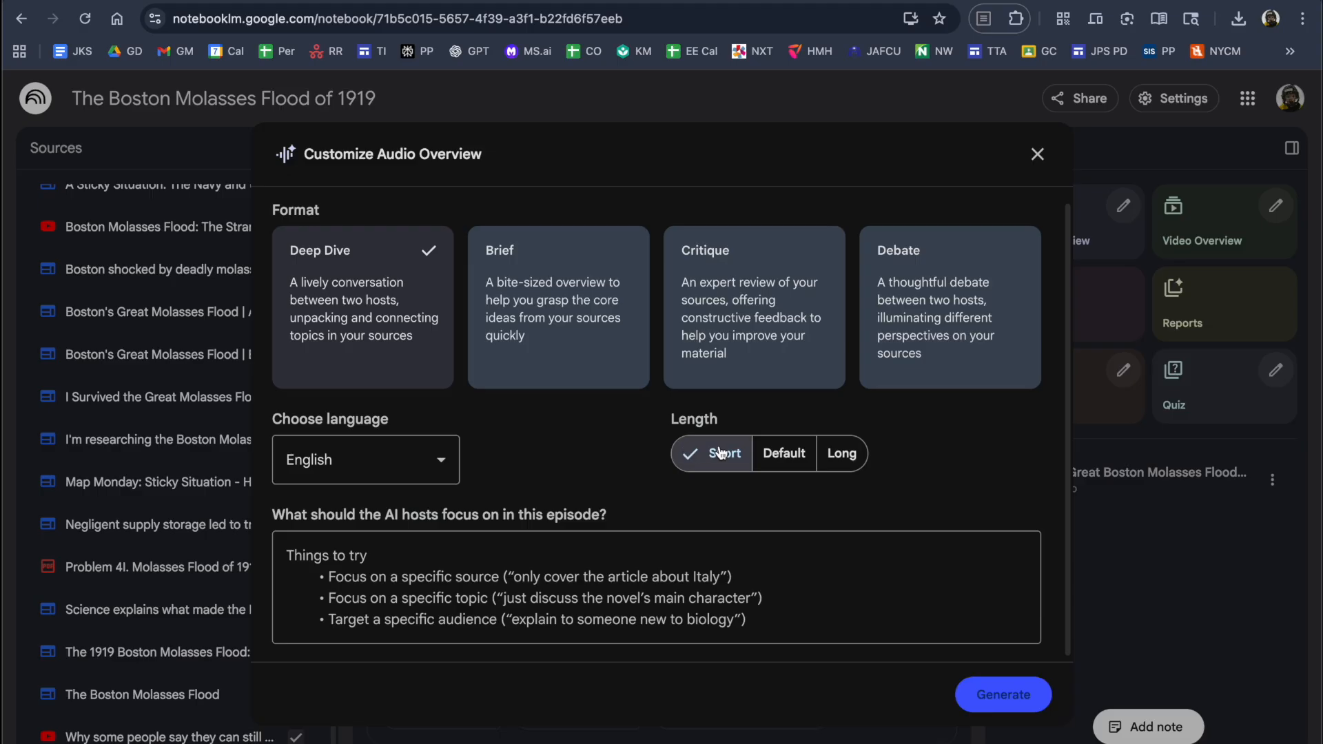
left_click(856, 459)
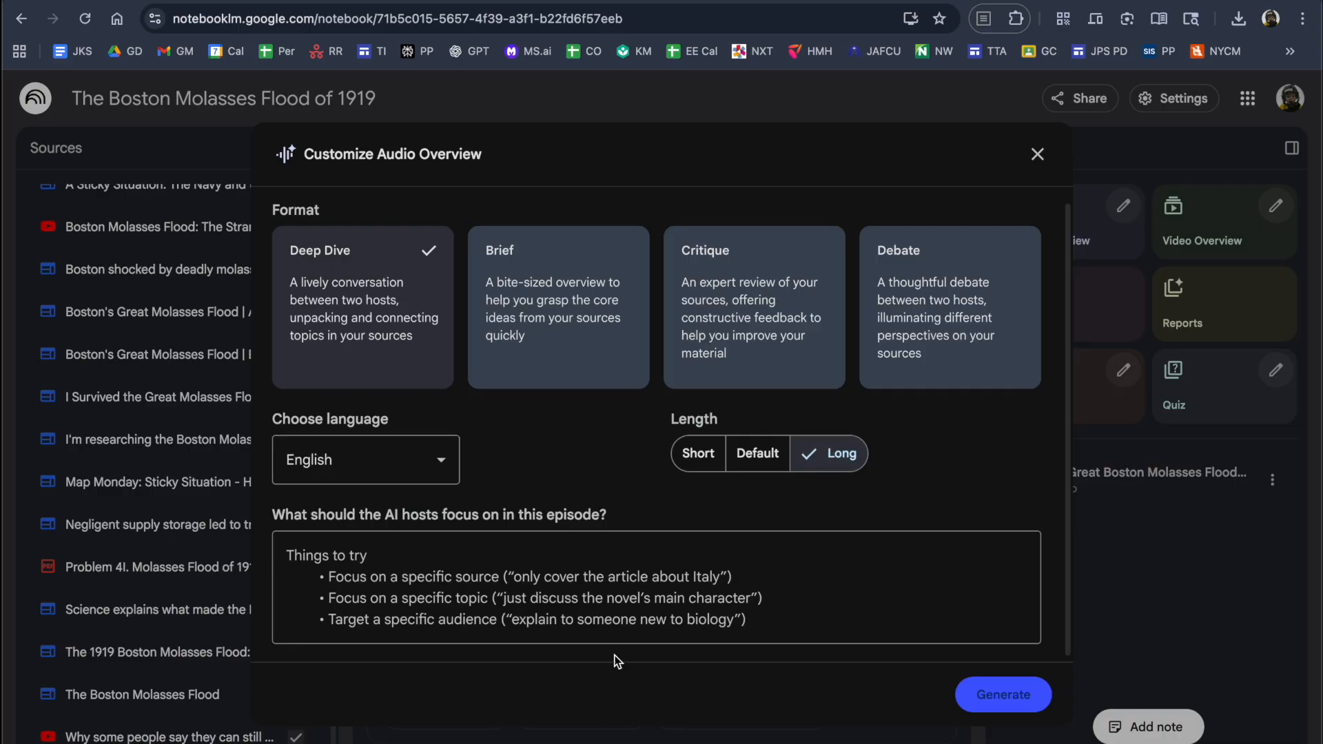
Choose the Brief format for the Audio Overview and check the available languages, keeping English
left_click(588, 322)
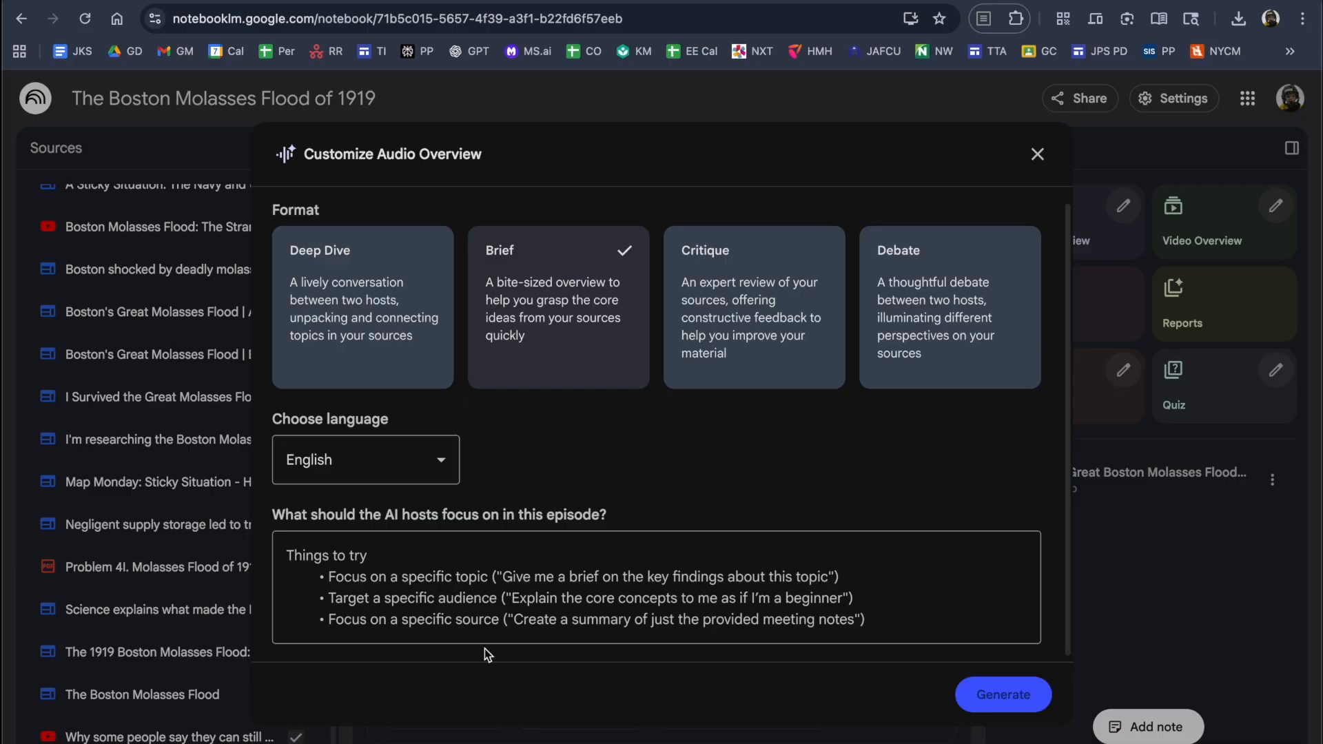
left_click(414, 471)
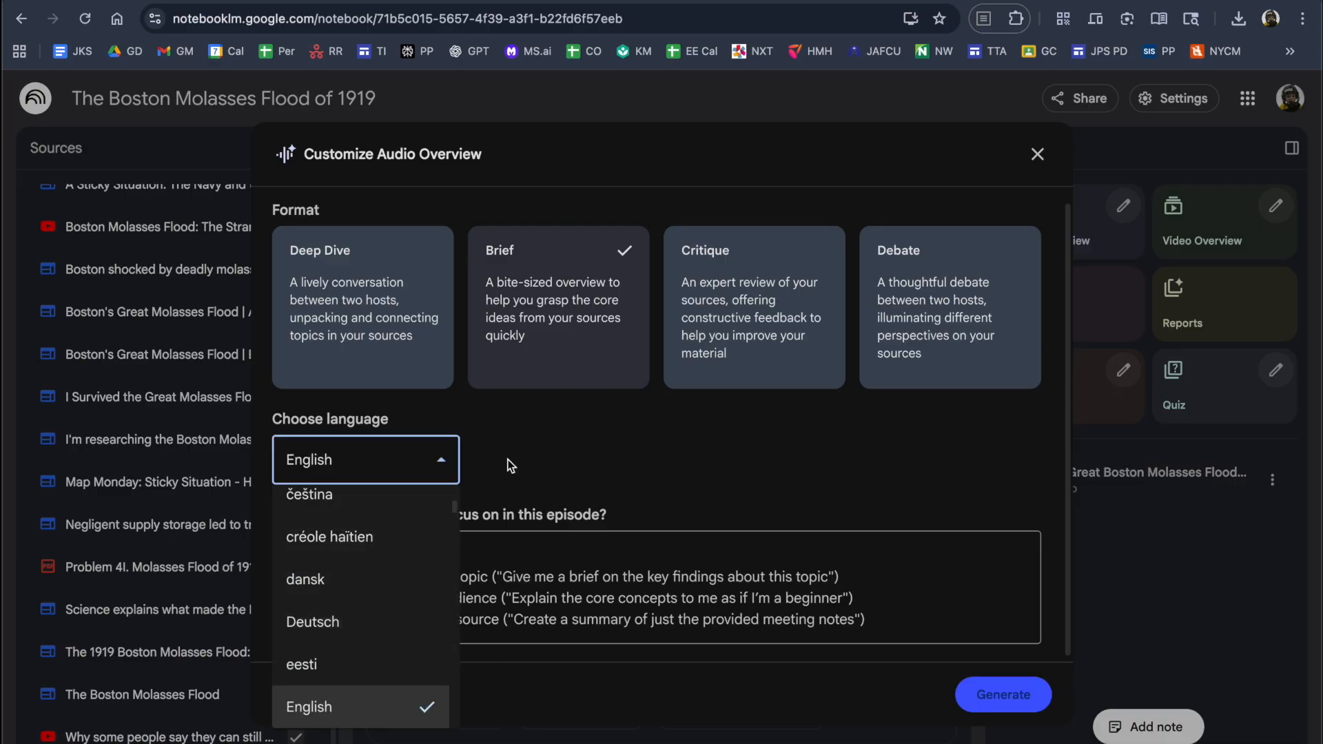
left_click(588, 432)
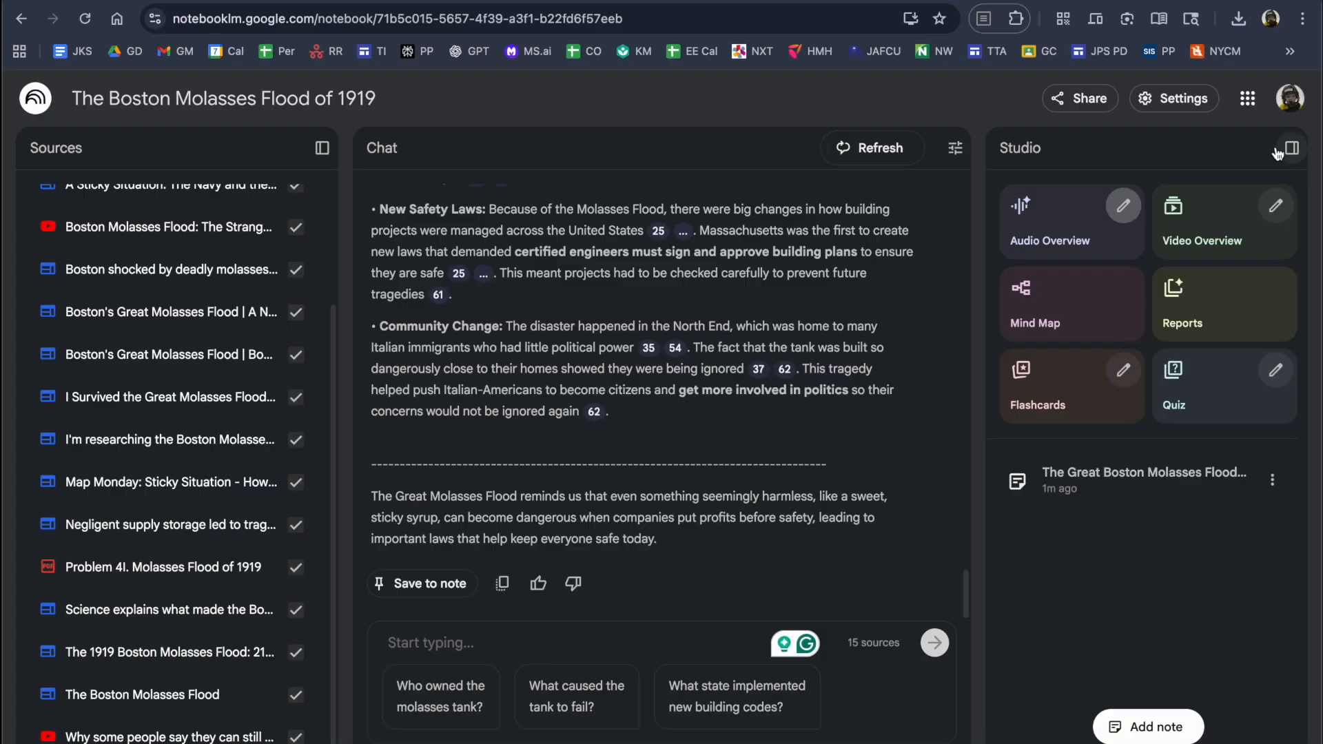
Open the Video Overview customization, try the Brief format, and look through the visual styles and remaining options
left_click(1277, 206)
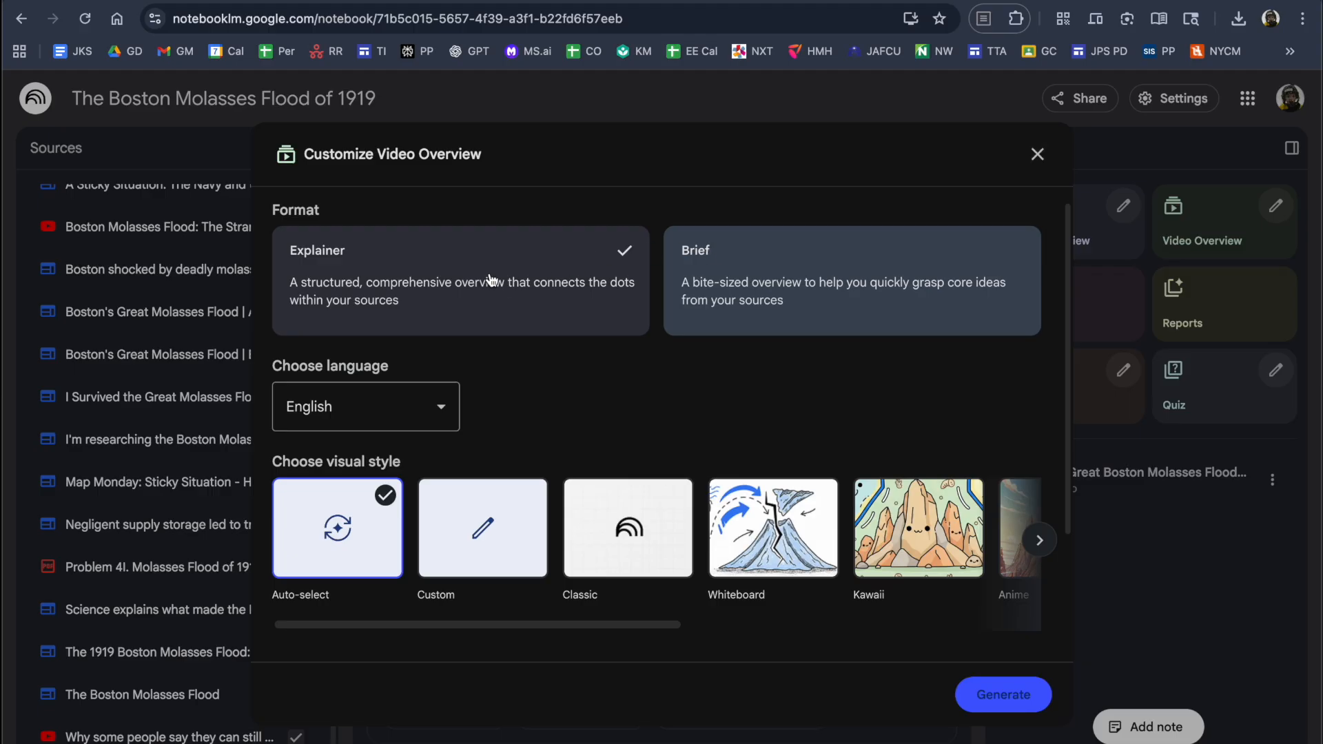
left_click(786, 268)
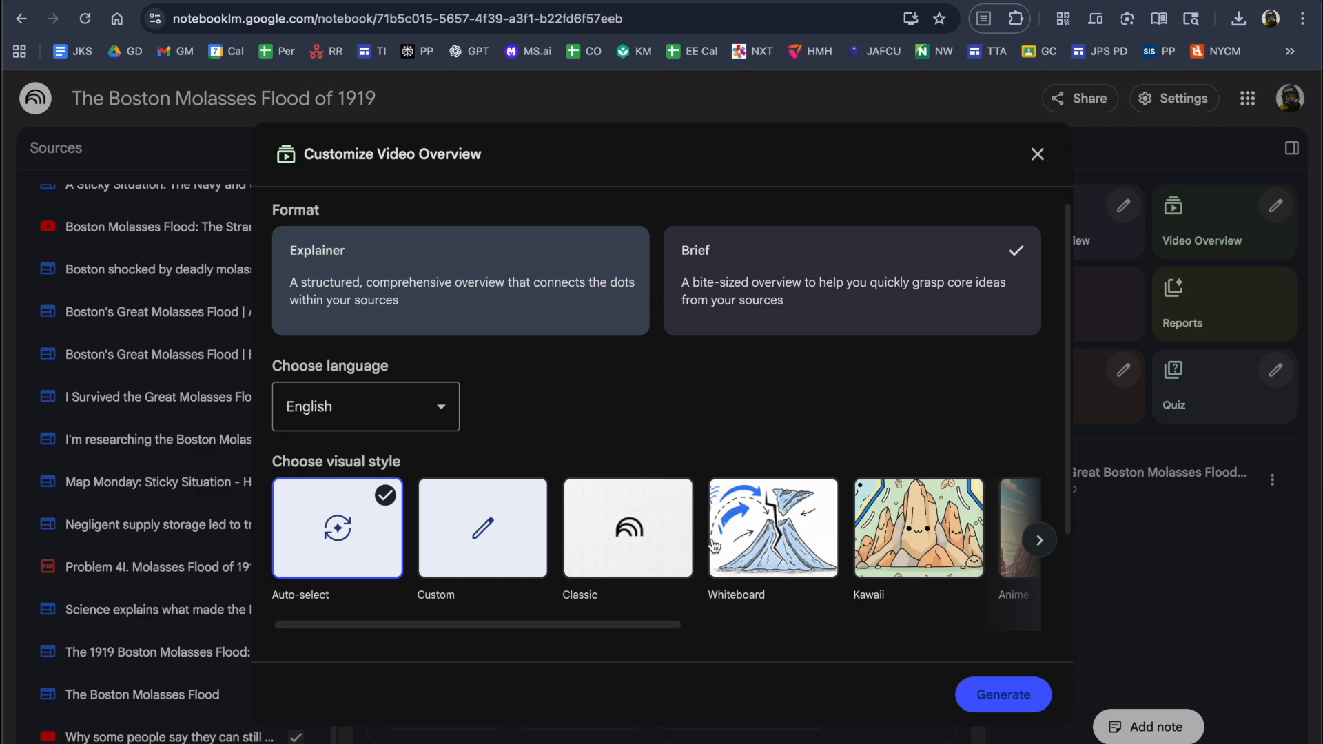
scroll(777, 539, "right", 1)
scroll(777, 538, "right", 9)
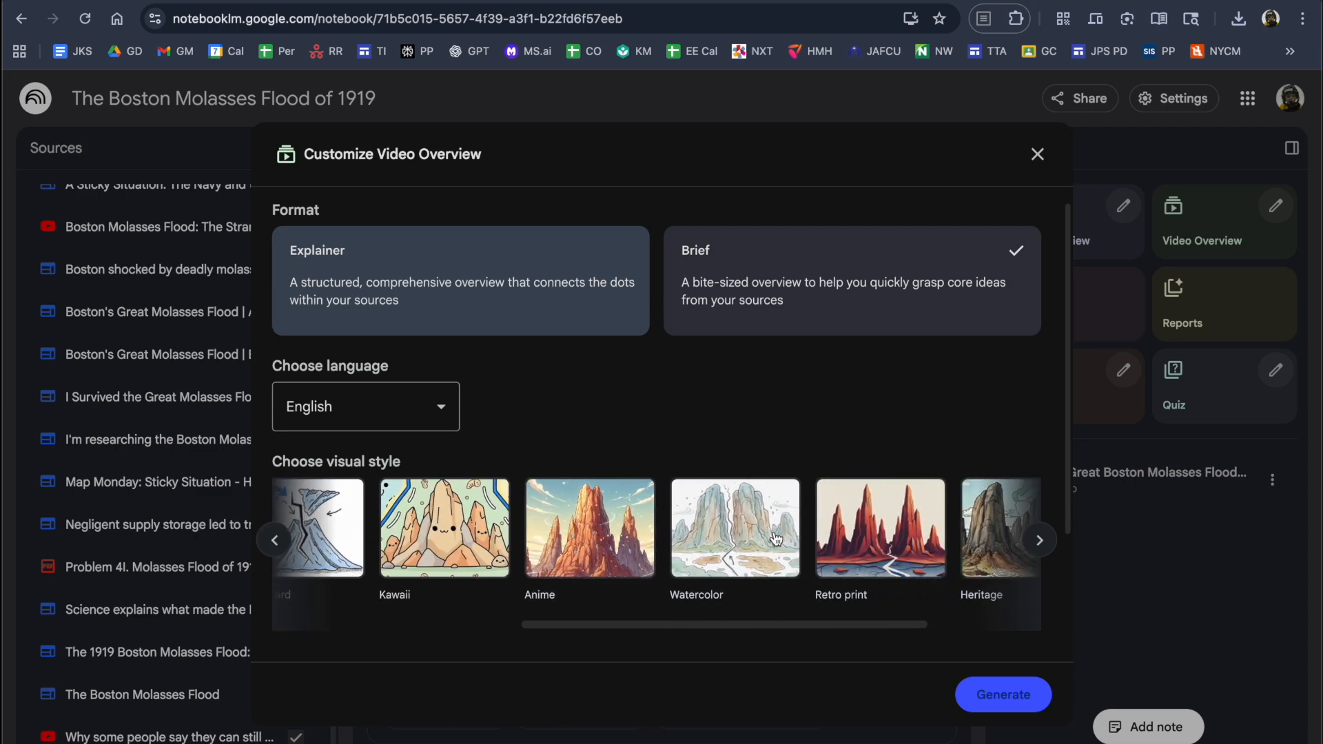
scroll(777, 538, "right", 1)
scroll(646, 672, "down", 1)
scroll(654, 621, "down", 3)
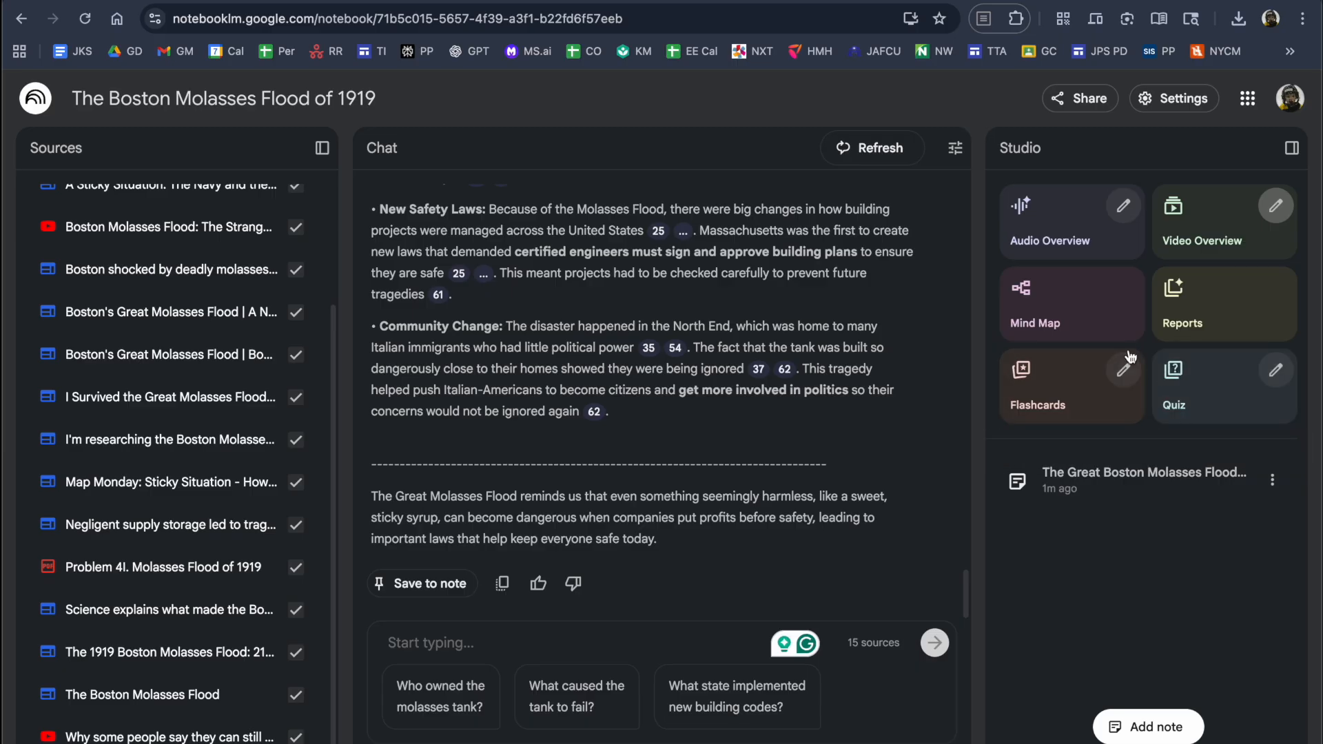
Examine the flashcard customization options for number of cards, level of difficulty and topic, and close them without generating
left_click(1124, 370)
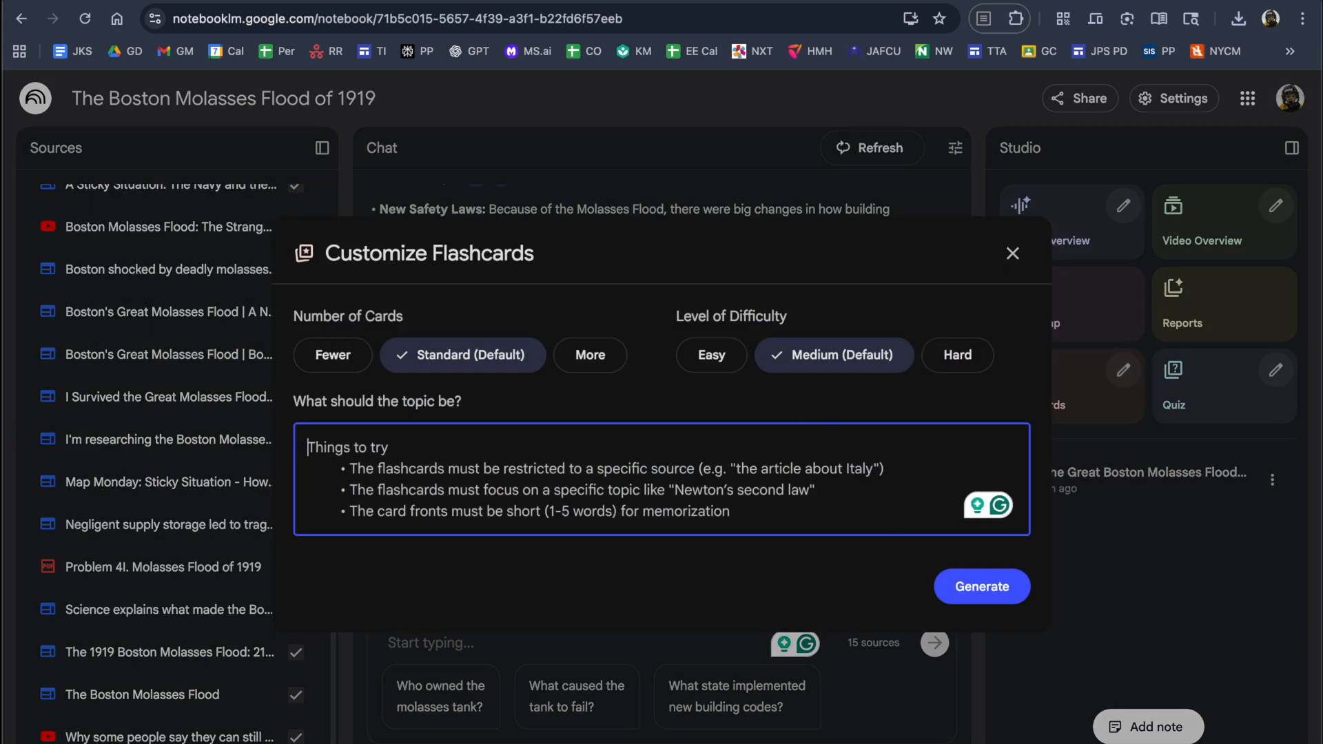
left_click(1013, 253)
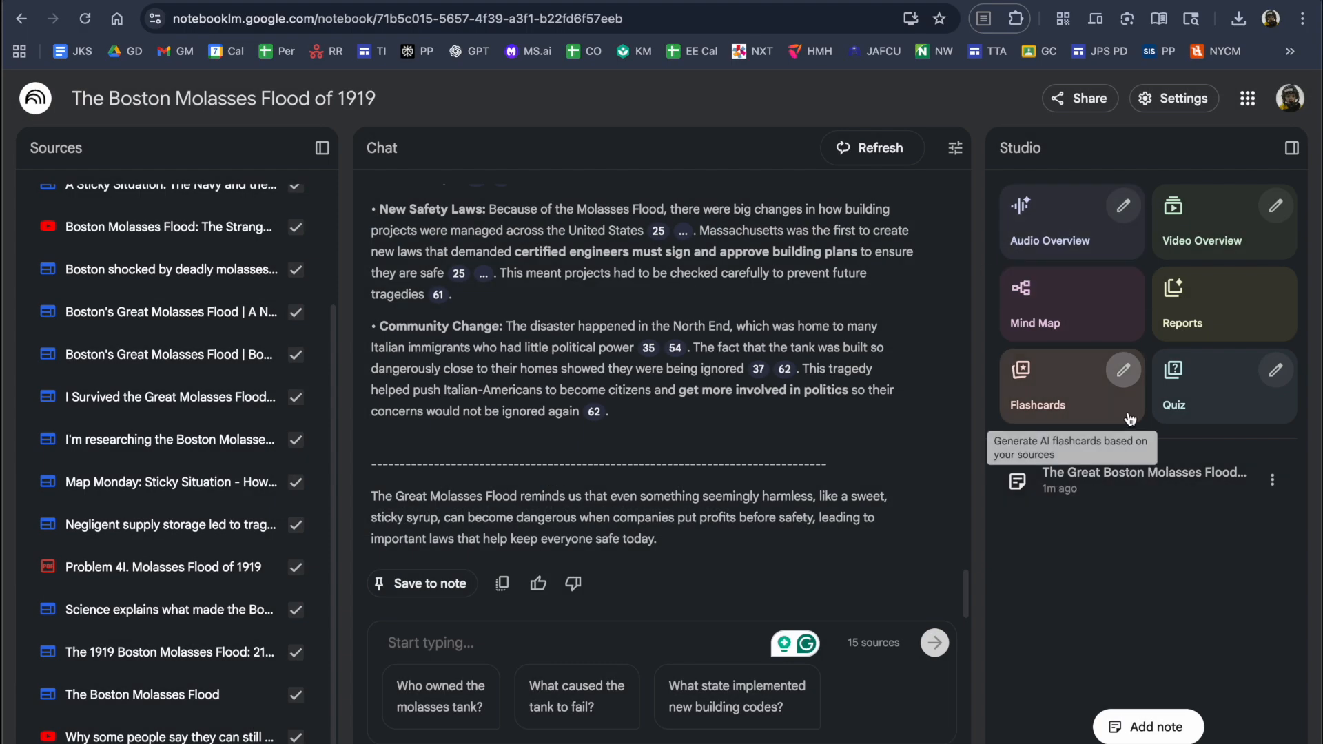
left_click(1123, 371)
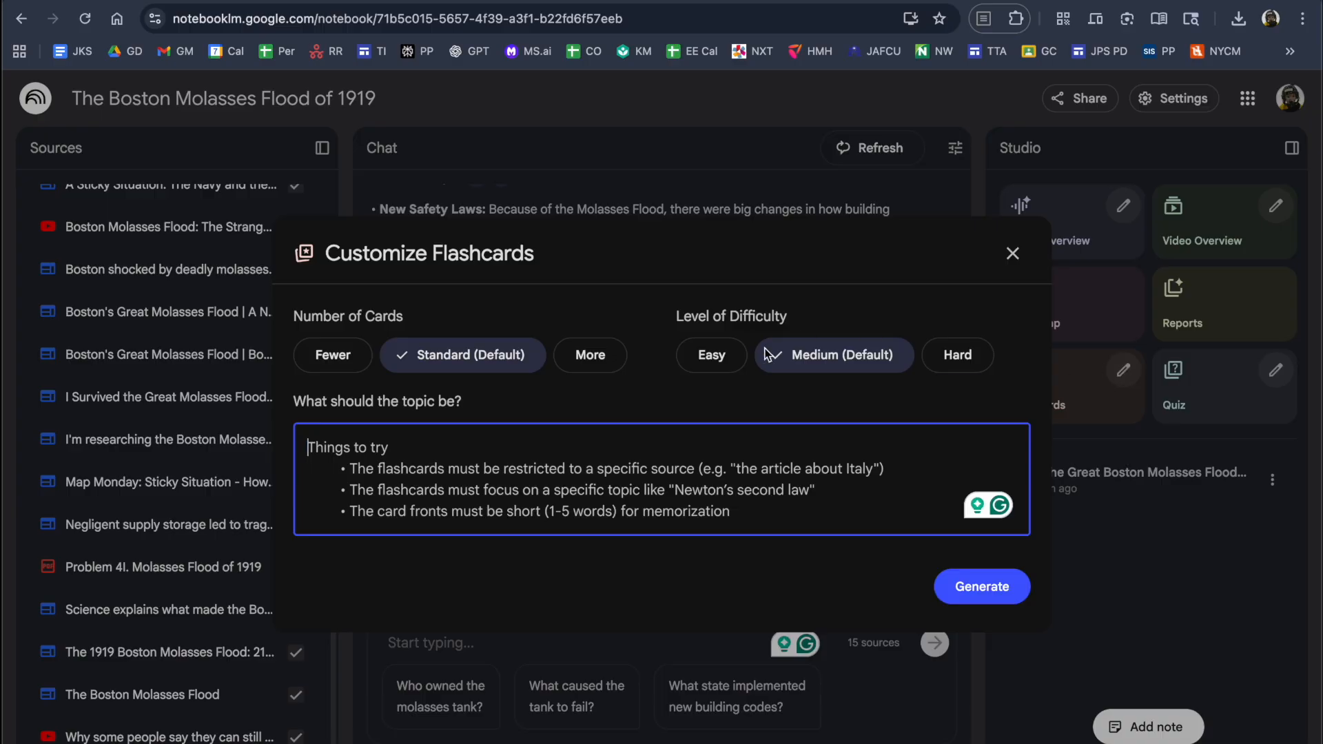
left_click(1012, 254)
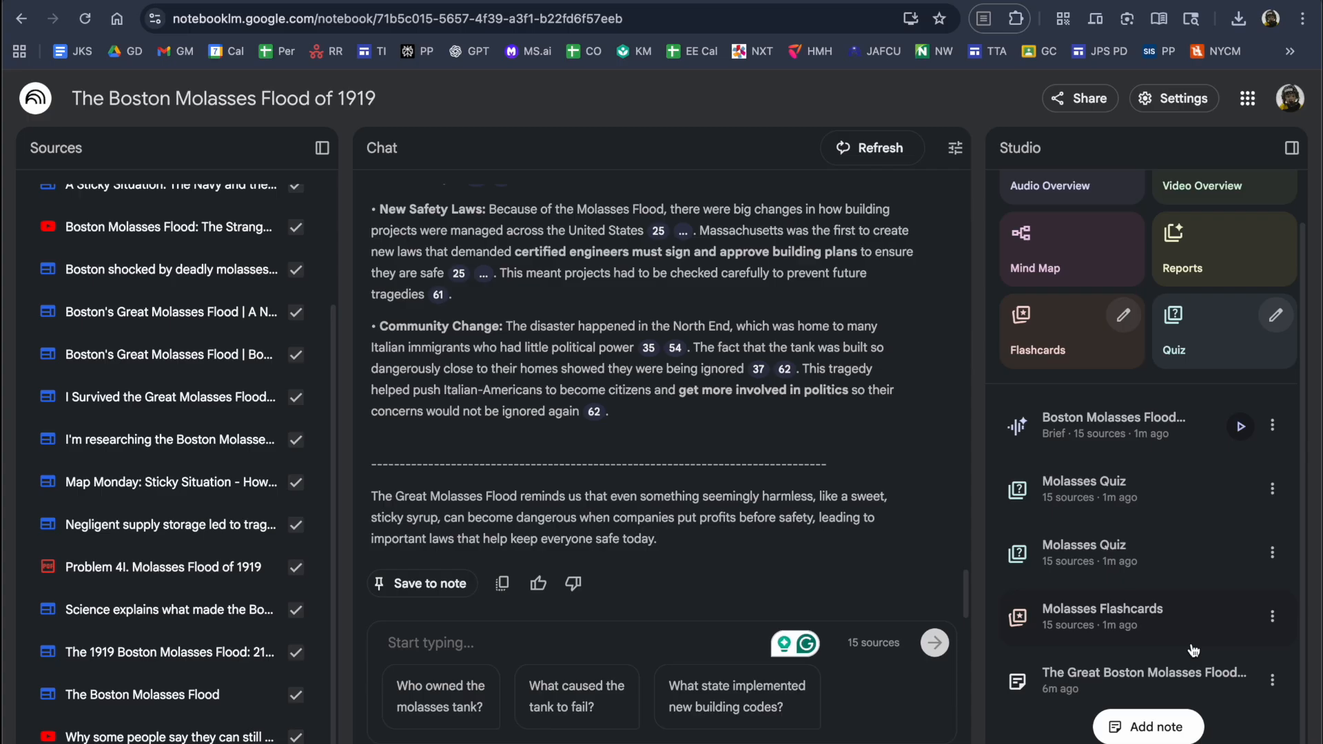
Check the actions available for the Brief audio overview, and generate a mind map from the notebook's sources
left_click(1274, 426)
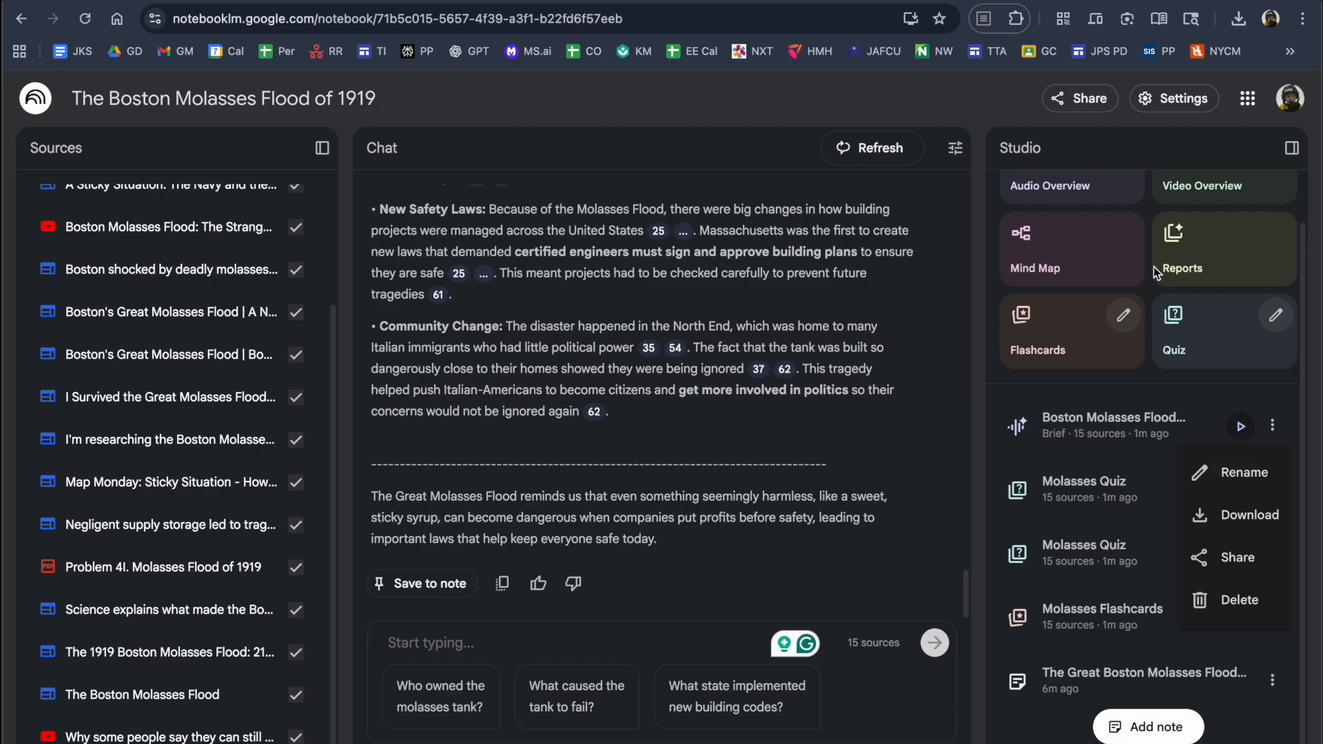
left_click(1077, 264)
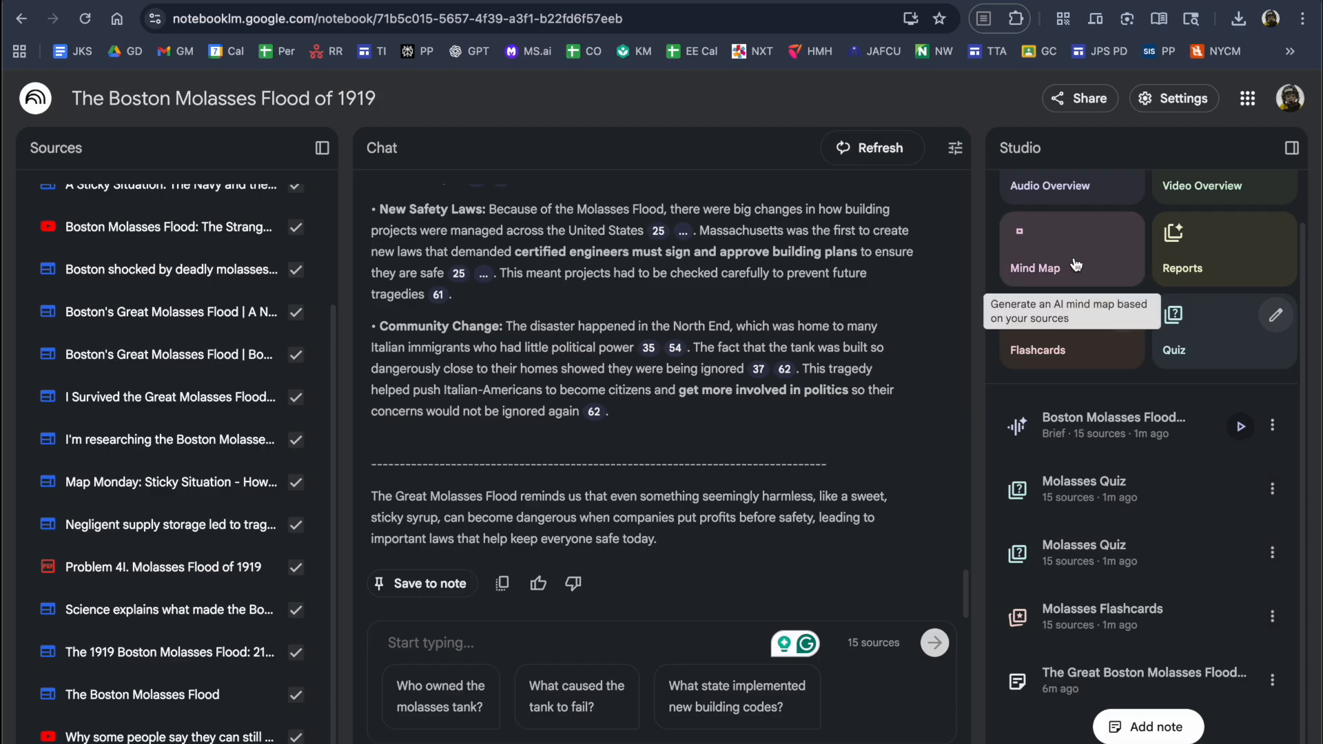
left_click(1076, 264)
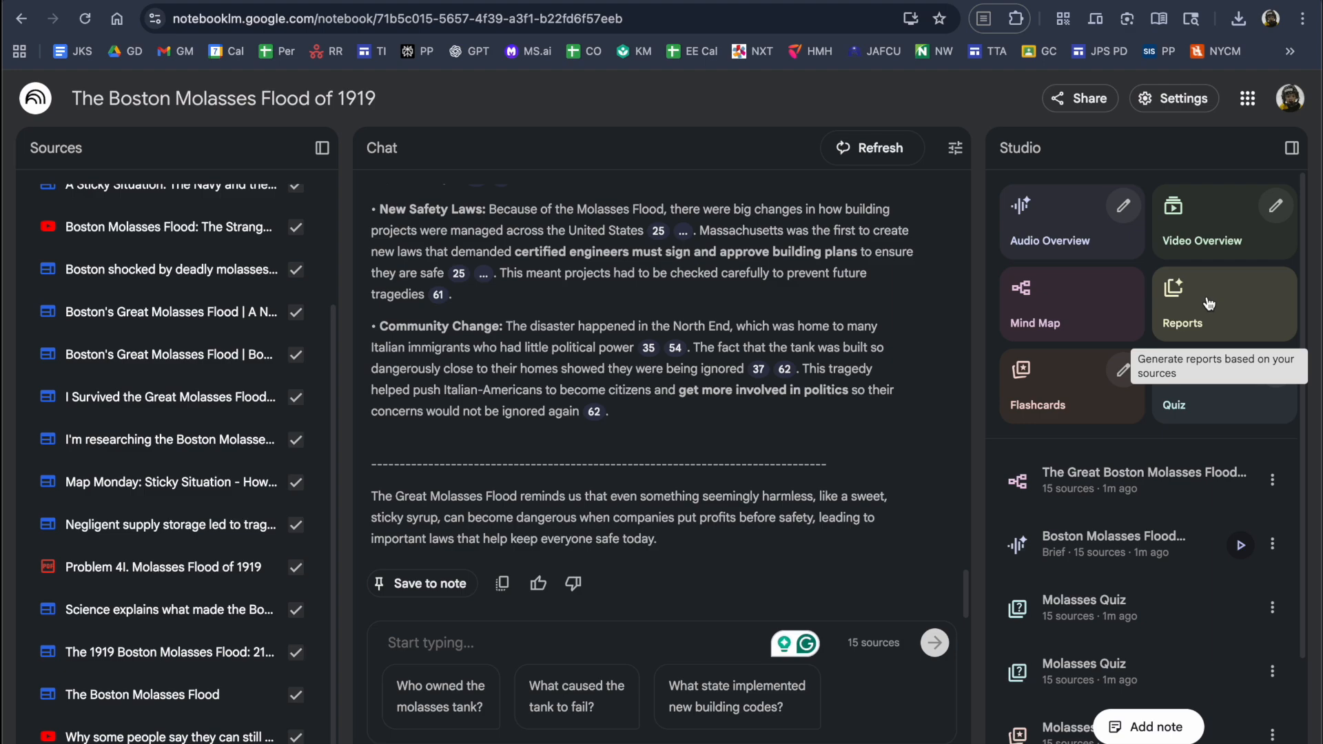
Examine the report formats, including the language and description settings of Create Your Own and the customization of Study Guide
left_click(1209, 304)
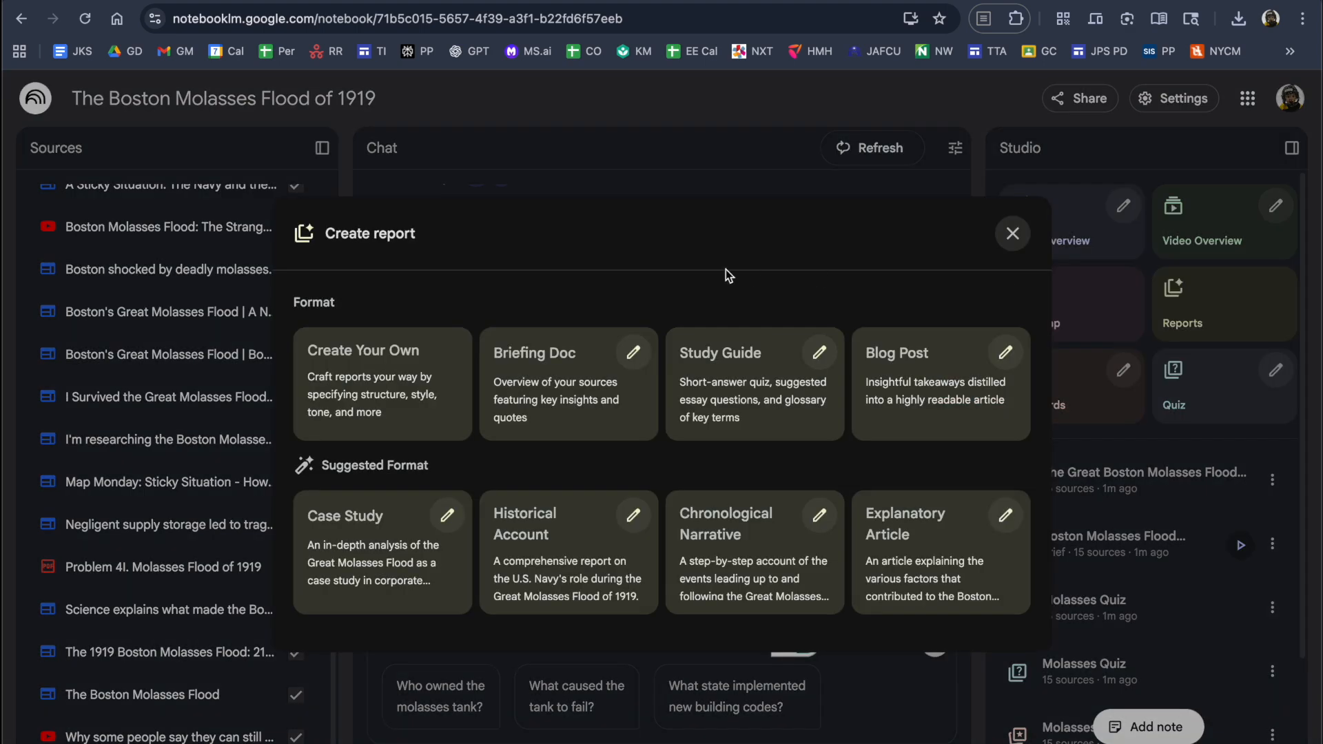
left_click(389, 374)
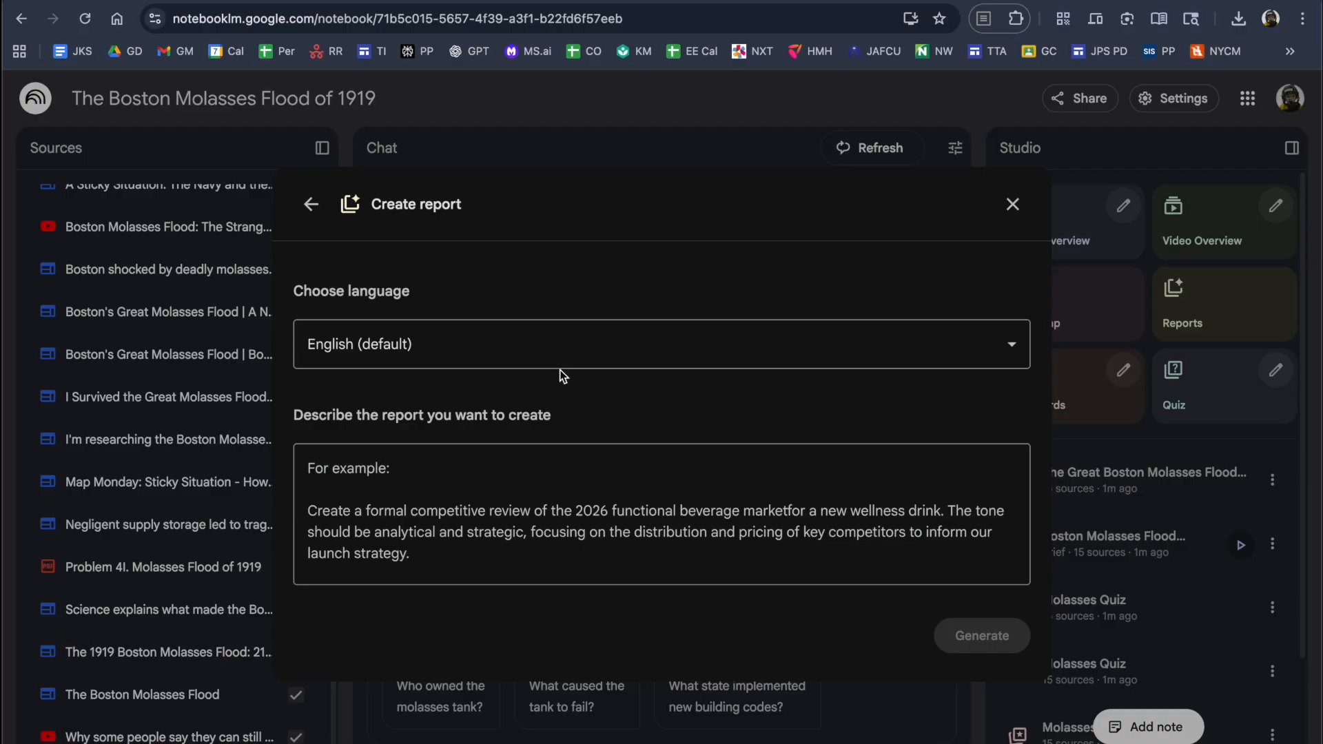
left_click(1013, 205)
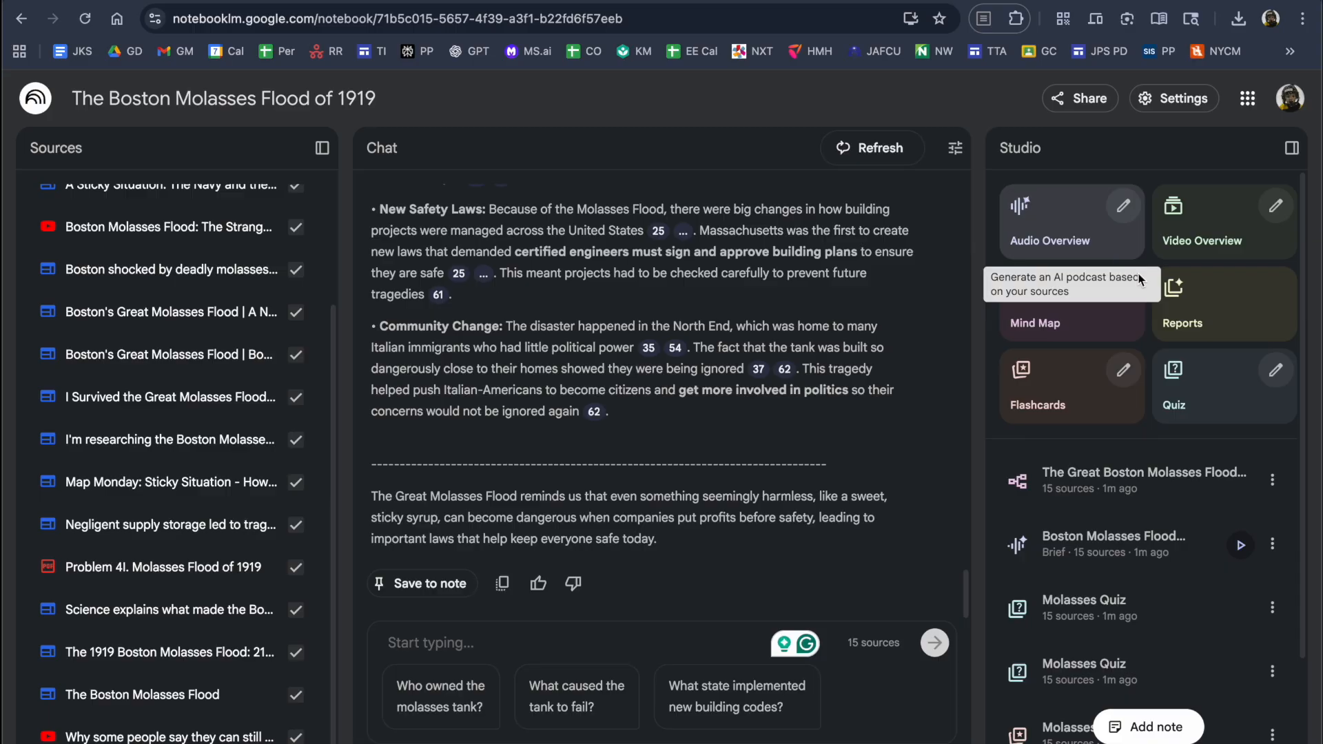
left_click(1217, 313)
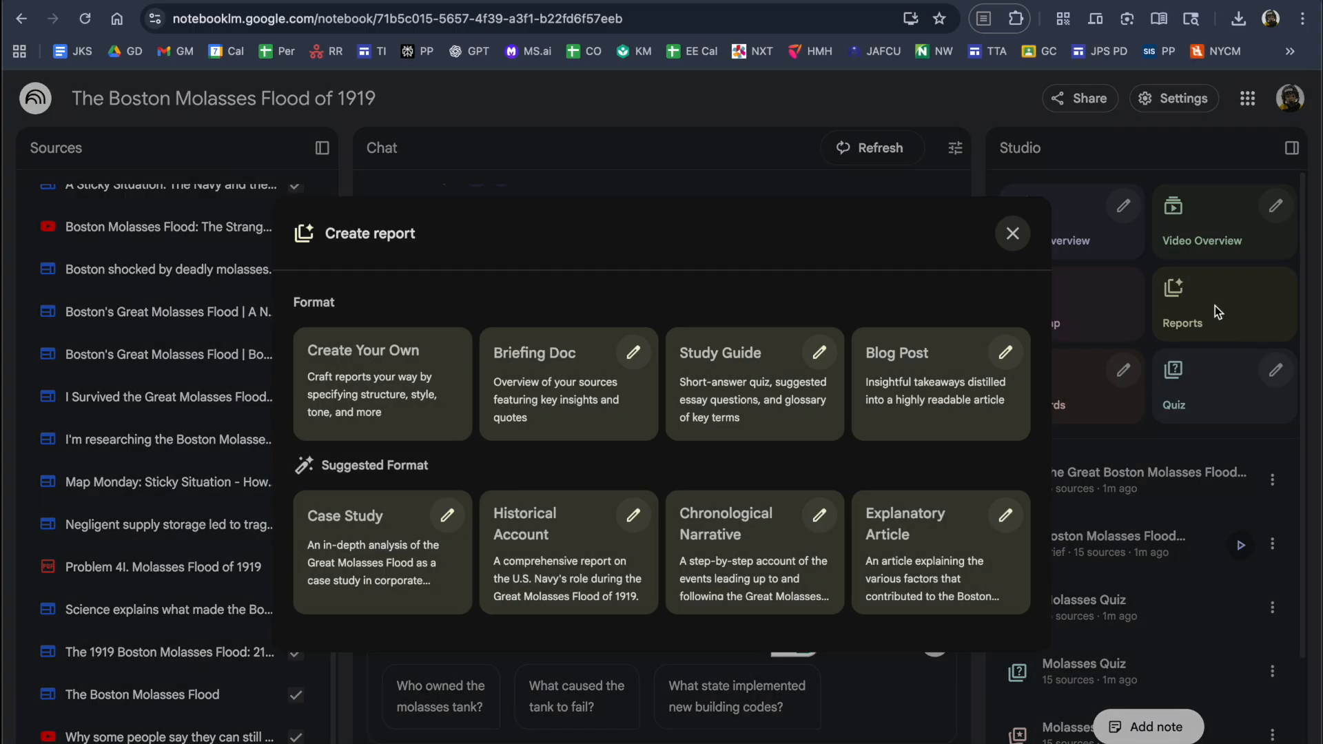
left_click(834, 352)
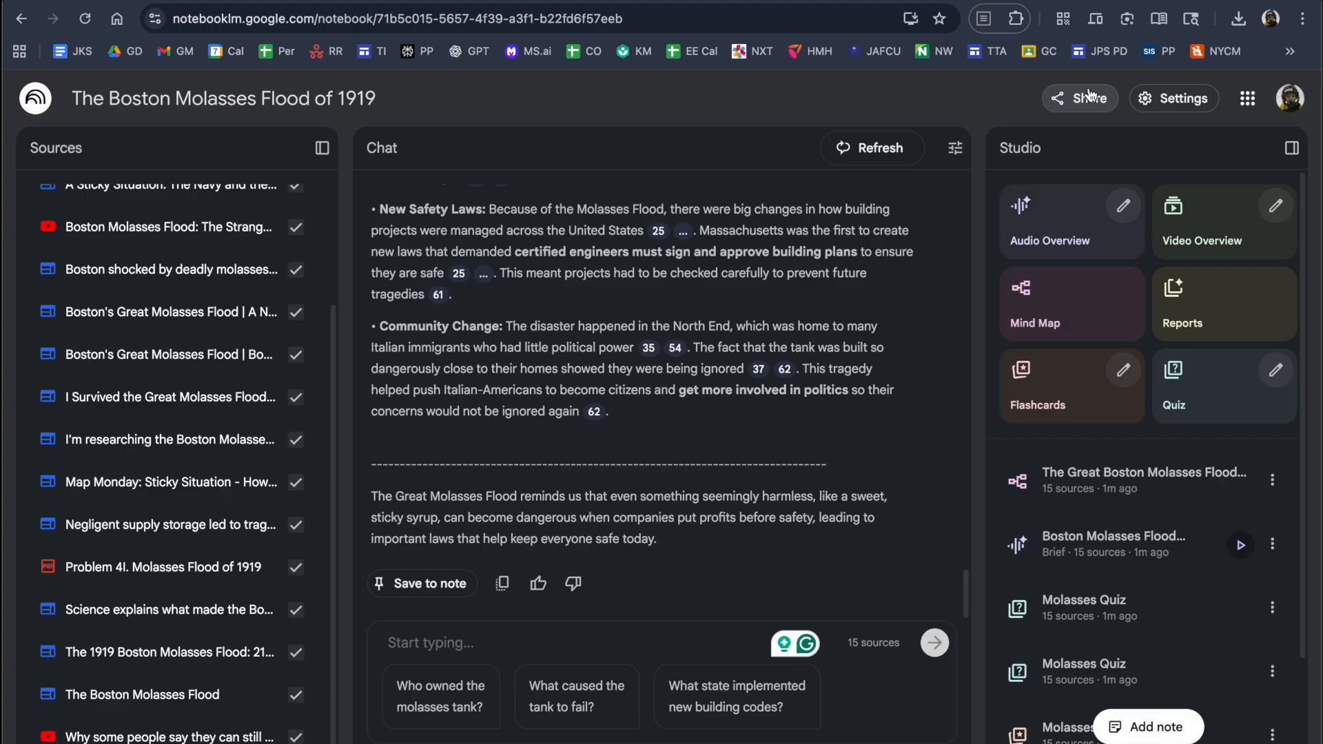
Open the sharing options for the Boston Molasses Flood notebook
left_click(1082, 99)
left_click(791, 340)
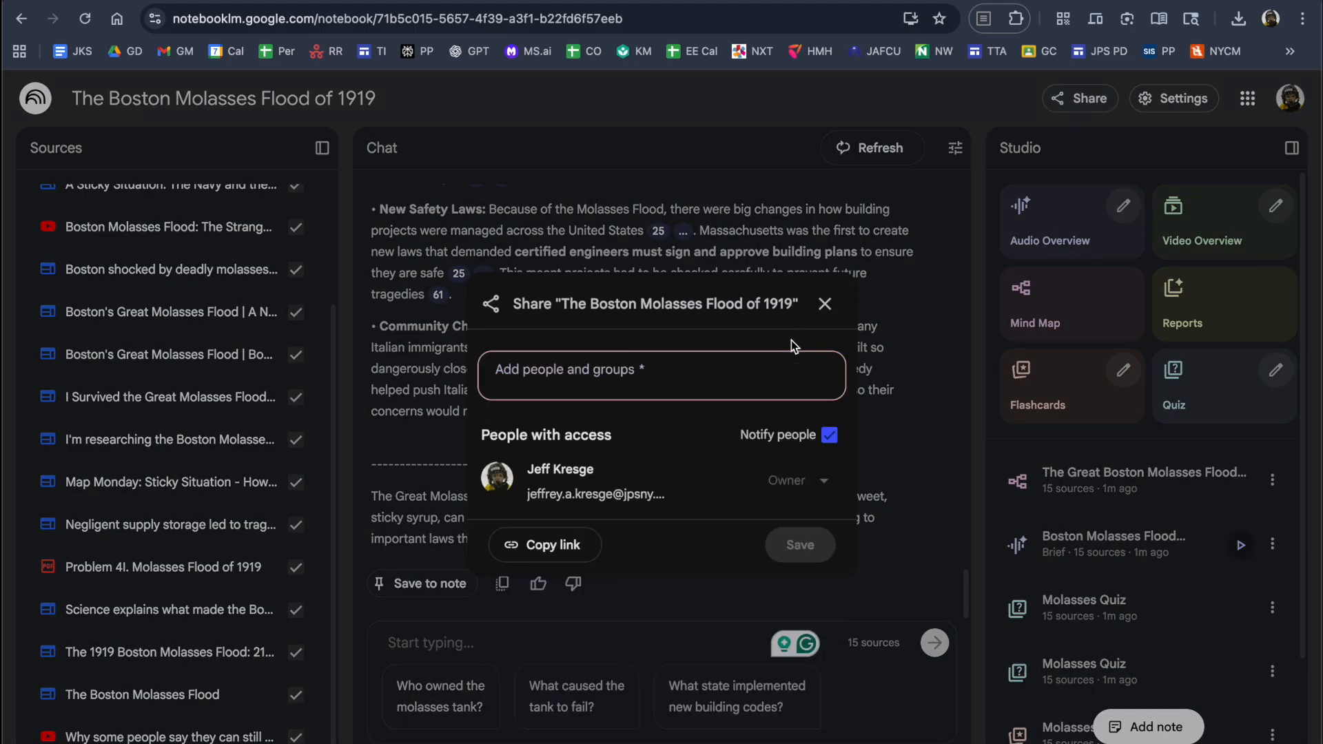